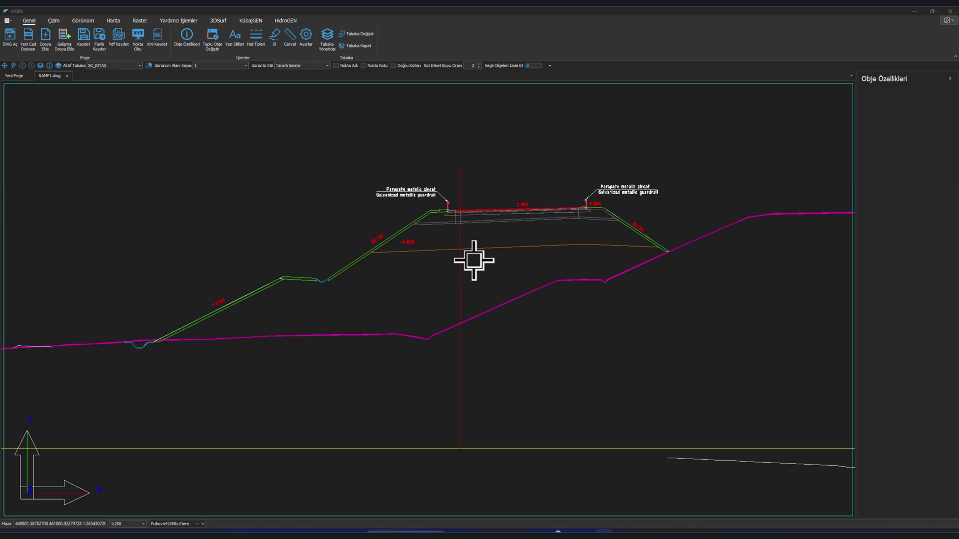
# Step: Zoom and pan across the drawing sheets to review the plotted cross-sections
pyautogui.scroll(-8, 474, 261)
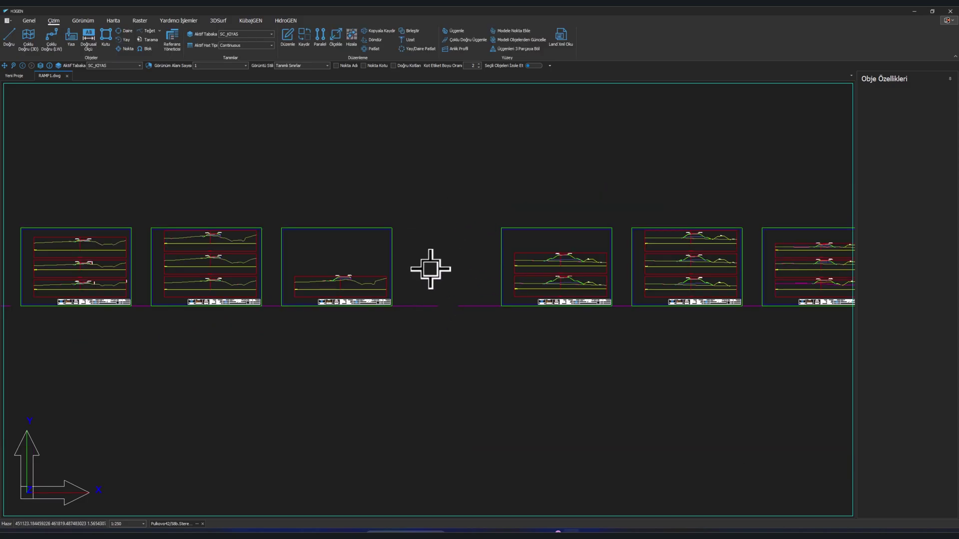
pyautogui.scroll(3, 437, 261)
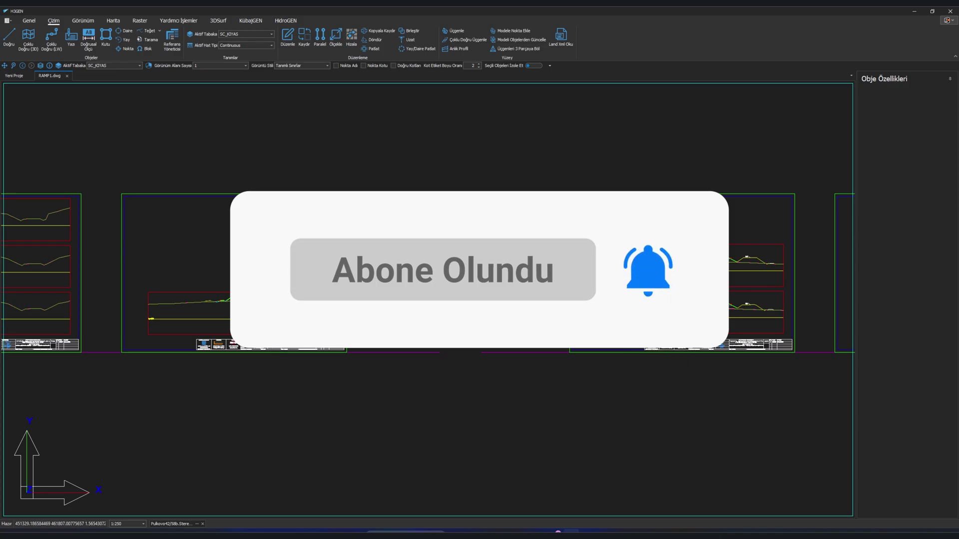
pyautogui.scroll(3, 689, 292)
pyautogui.scroll(4, 689, 326)
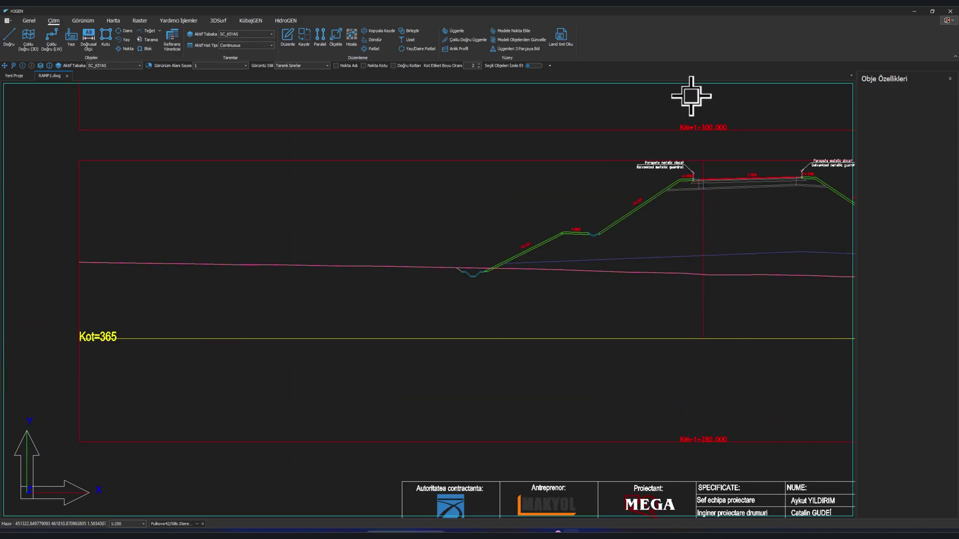
pyautogui.scroll(-4, 312, 259)
pyautogui.moveTo(312, 258); pyautogui.dragTo(496, 321, button='middle')
pyautogui.scroll(-2, 381, 315)
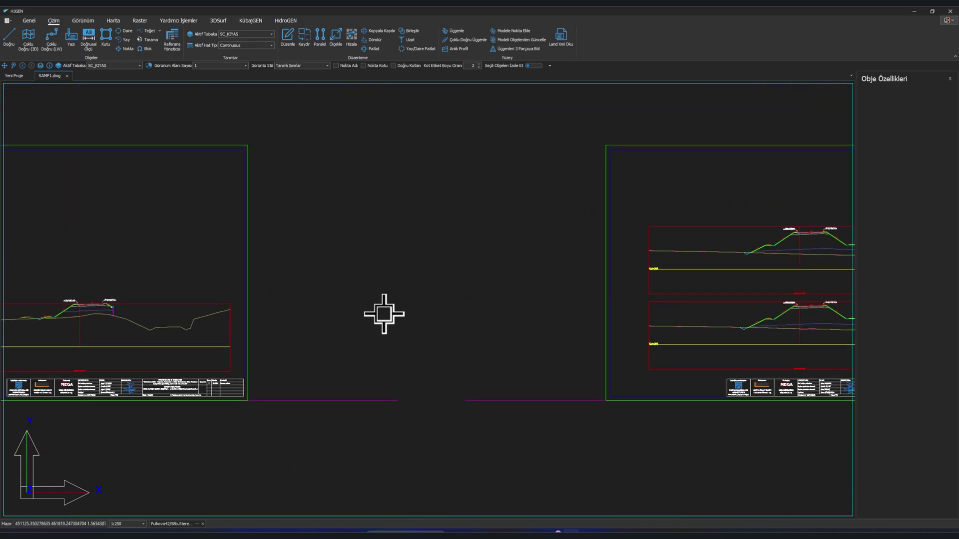
pyautogui.moveTo(343, 252); pyautogui.dragTo(487, 236, button='middle')
pyautogui.scroll(5, 362, 270)
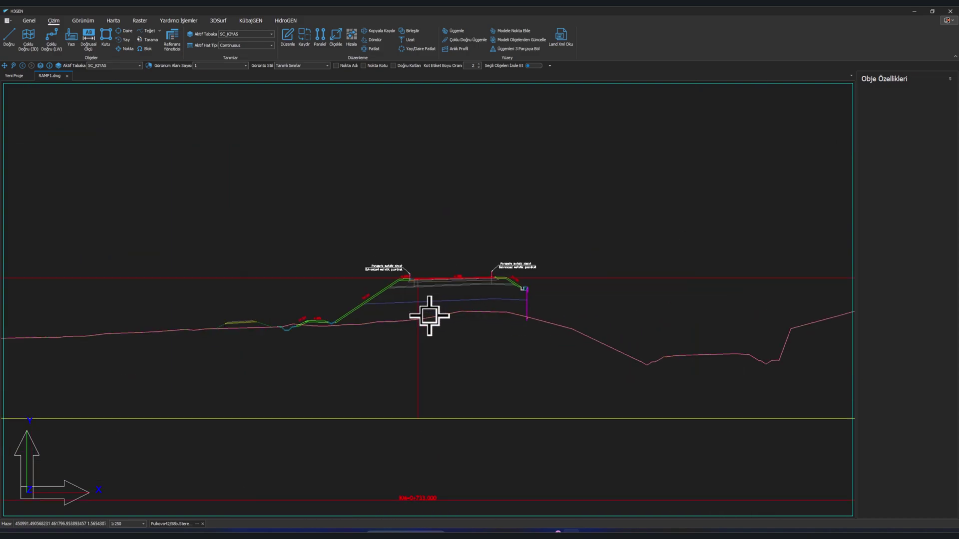
pyautogui.scroll(2, 399, 296)
pyautogui.scroll(-2, 310, 307)
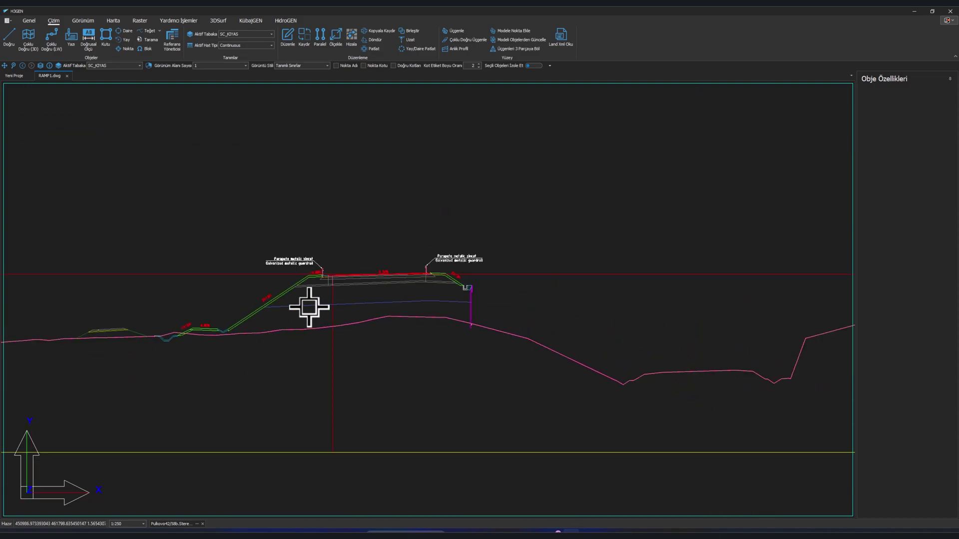
pyautogui.scroll(-3, 336, 200)
pyautogui.moveTo(336, 199); pyautogui.dragTo(471, 278, button='middle')
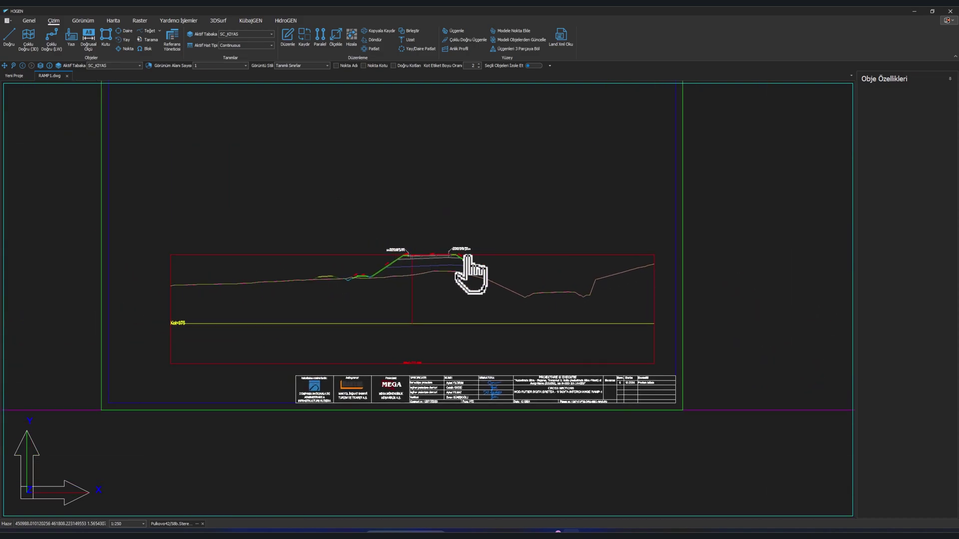
pyautogui.scroll(-2, 393, 203)
pyautogui.scroll(-2, 394, 204)
pyautogui.moveTo(385, 230); pyautogui.dragTo(574, 232, button='middle')
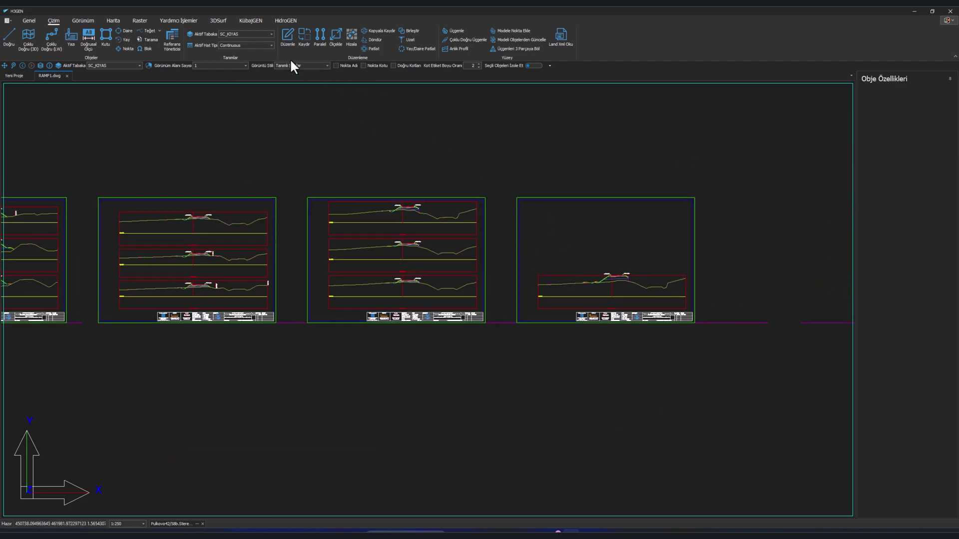
# Step: Open Enkesit Listesi on the KübajGEN tab and select station km 280.000
pyautogui.click(250, 20)
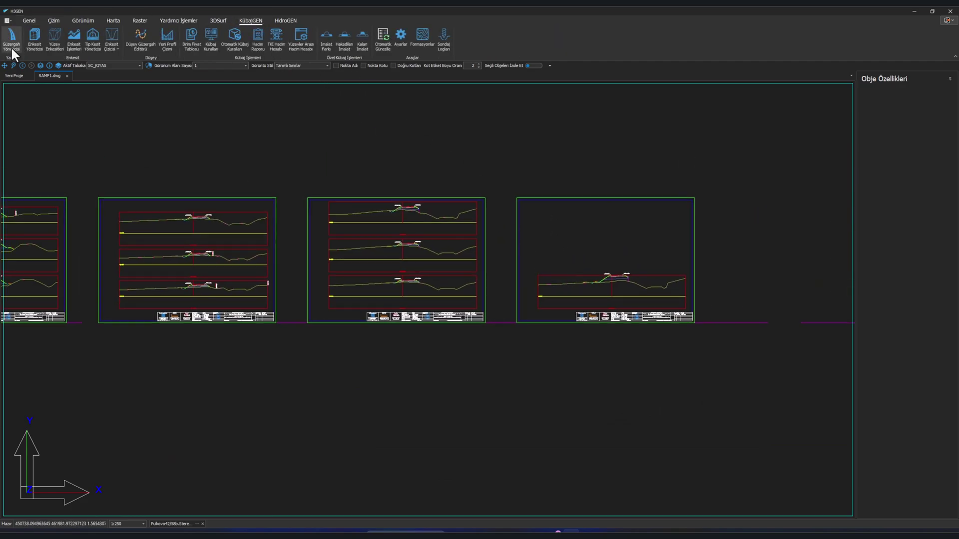
pyautogui.click(74, 40)
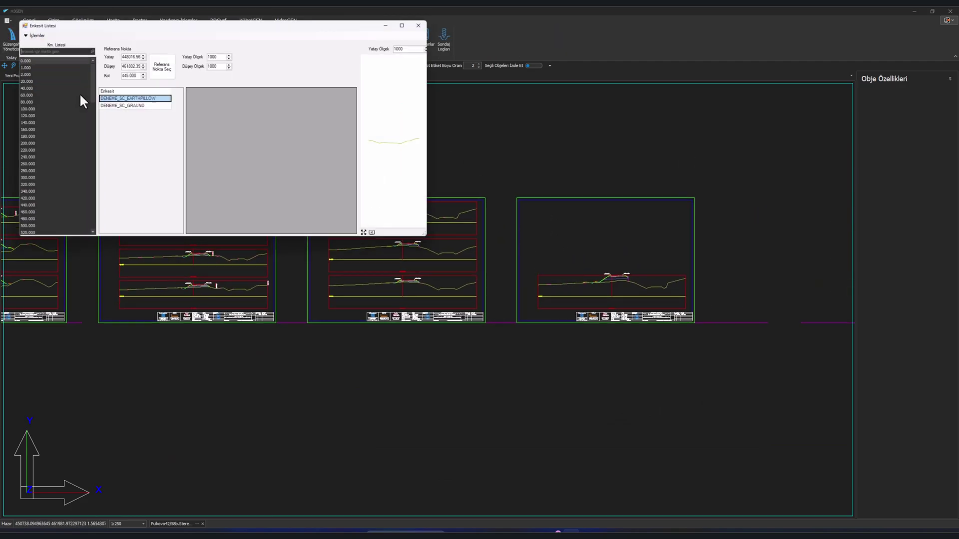
pyautogui.moveTo(101, 23); pyautogui.dragTo(354, 81)
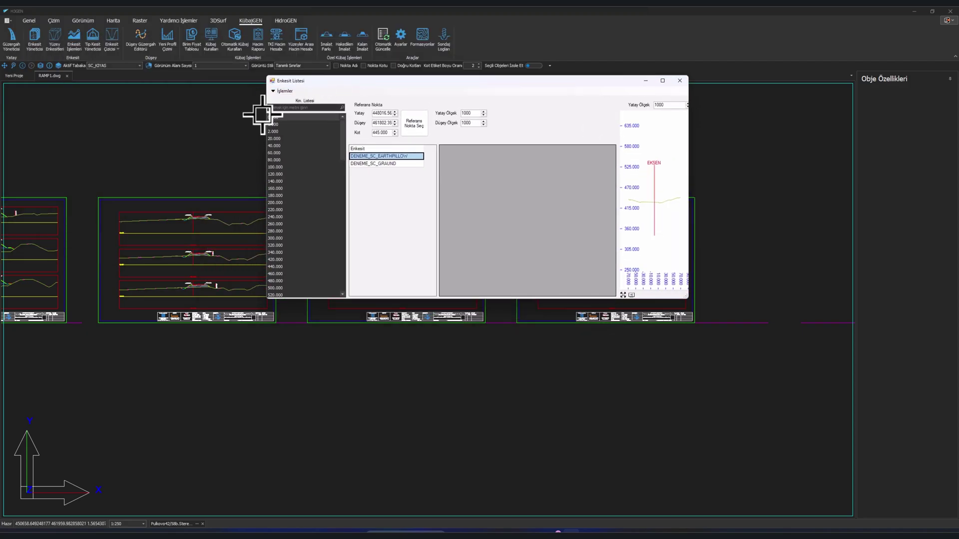
pyautogui.click(285, 196)
pyautogui.click(295, 231)
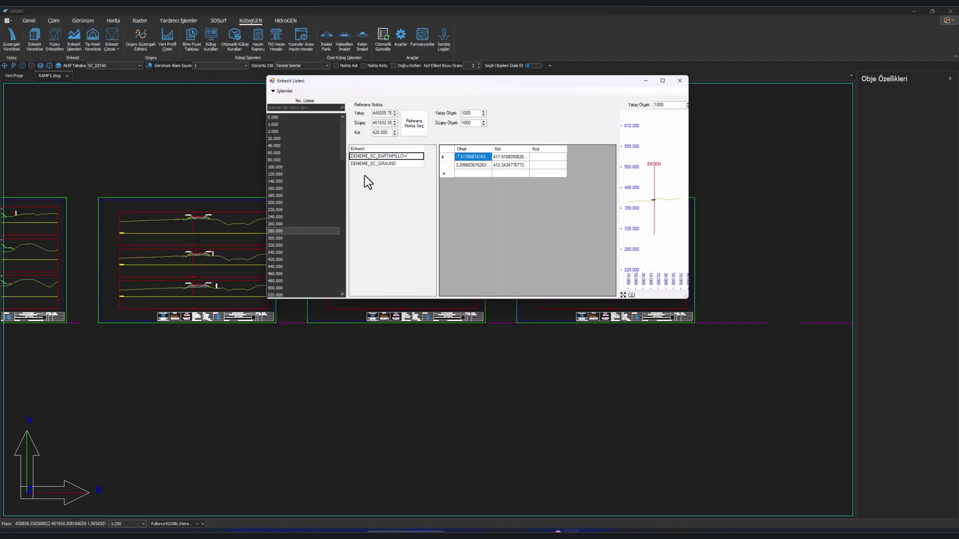
# Step: Show the DENEME_SC_GRAUND section's points and bring up the Excel'e Aktar options
pyautogui.click(370, 165)
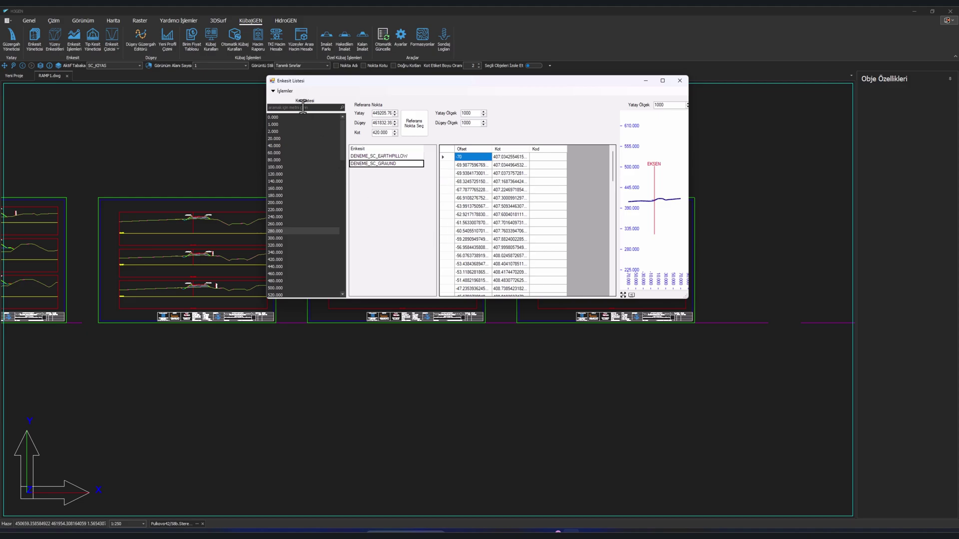
pyautogui.click(284, 90)
pyautogui.click(317, 261)
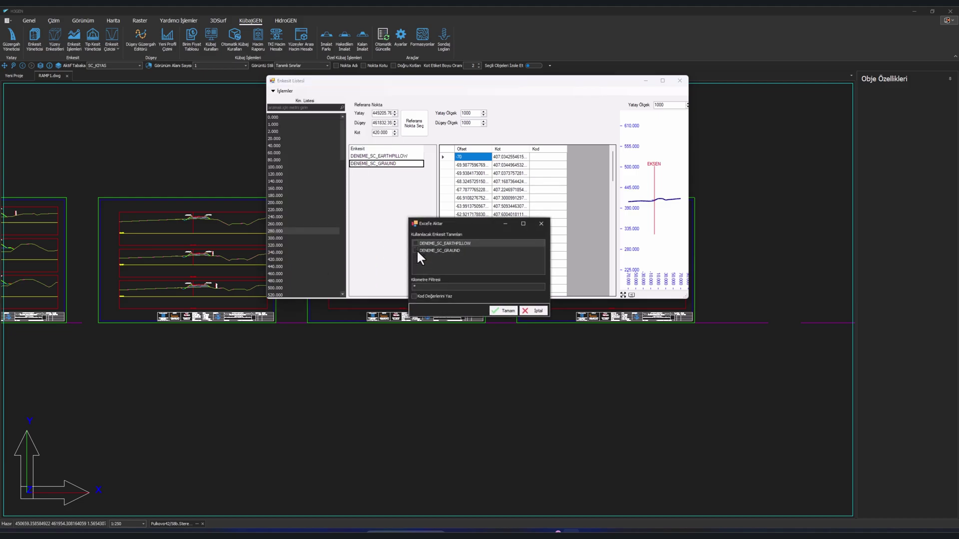
# Step: Toggle the DENEME_SC_EARTHPILLOW and Kod Değerlerini Yaz export checkboxes on and off
pyautogui.click(416, 243)
pyautogui.click(416, 243)
pyautogui.click(416, 243)
pyautogui.click(416, 244)
pyautogui.click(416, 244)
pyautogui.click(415, 297)
pyautogui.click(415, 243)
pyautogui.click(415, 243)
pyautogui.click(415, 296)
pyautogui.click(415, 244)
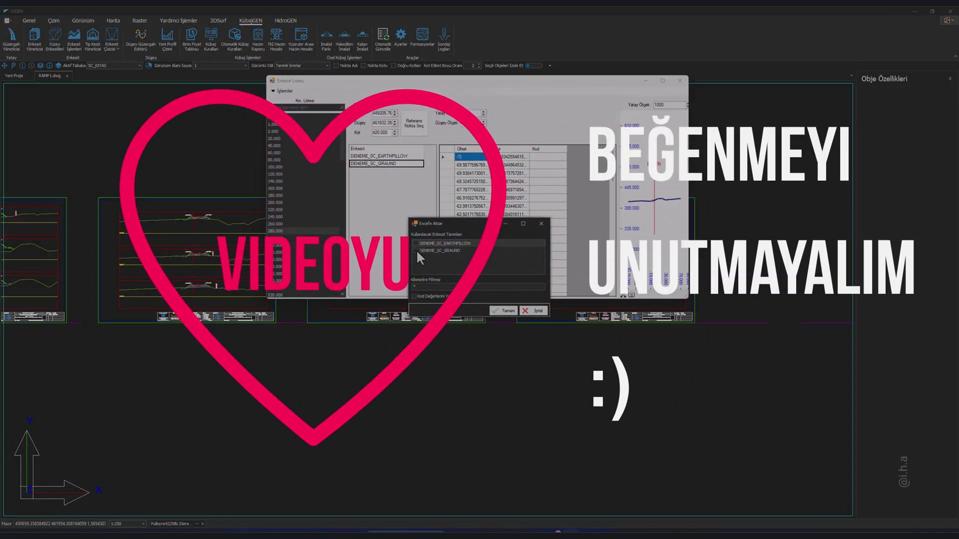
# Step: Cancel the Excel export and display the DENEME_SC_EARTHPILLOW section's two offset/elevation points
pyautogui.click(415, 243)
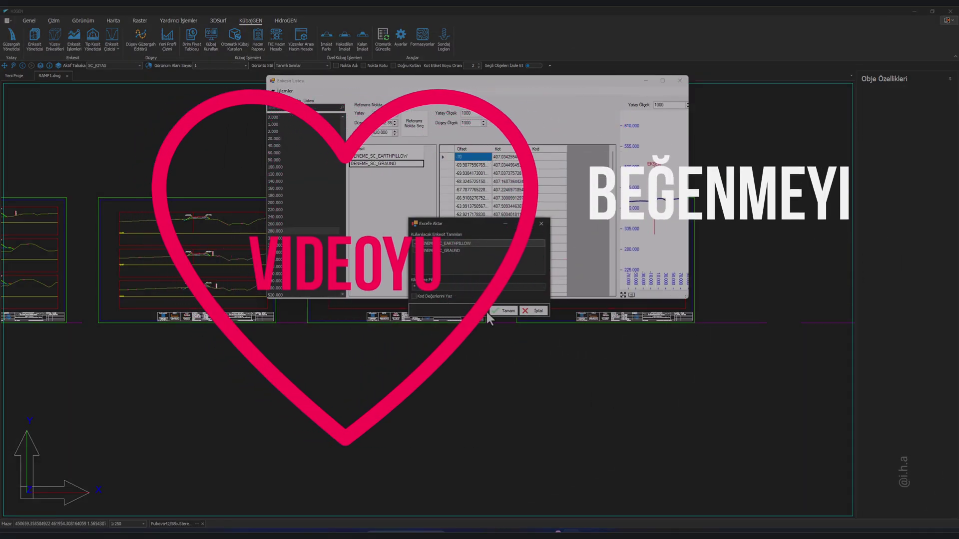
pyautogui.click(416, 244)
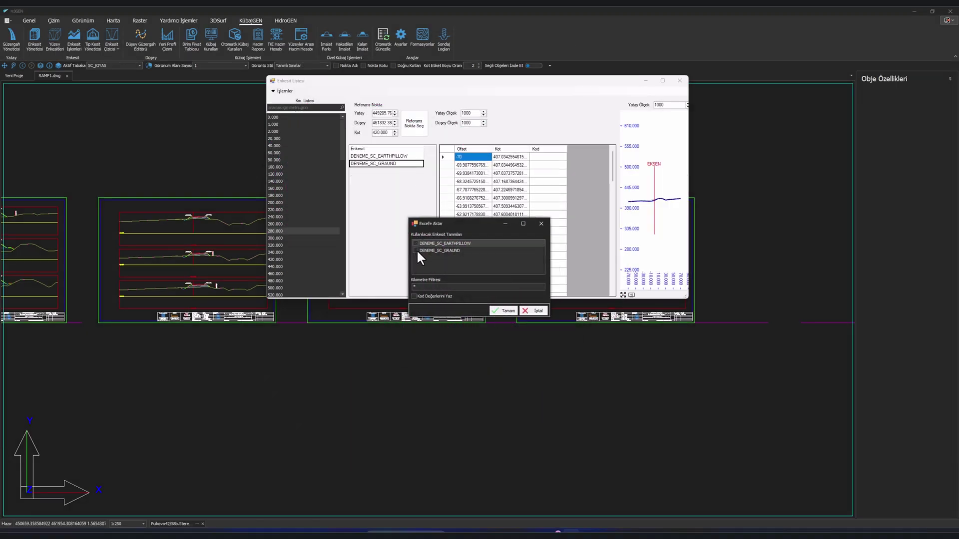
pyautogui.click(416, 243)
pyautogui.click(414, 296)
pyautogui.click(534, 311)
pyautogui.click(376, 156)
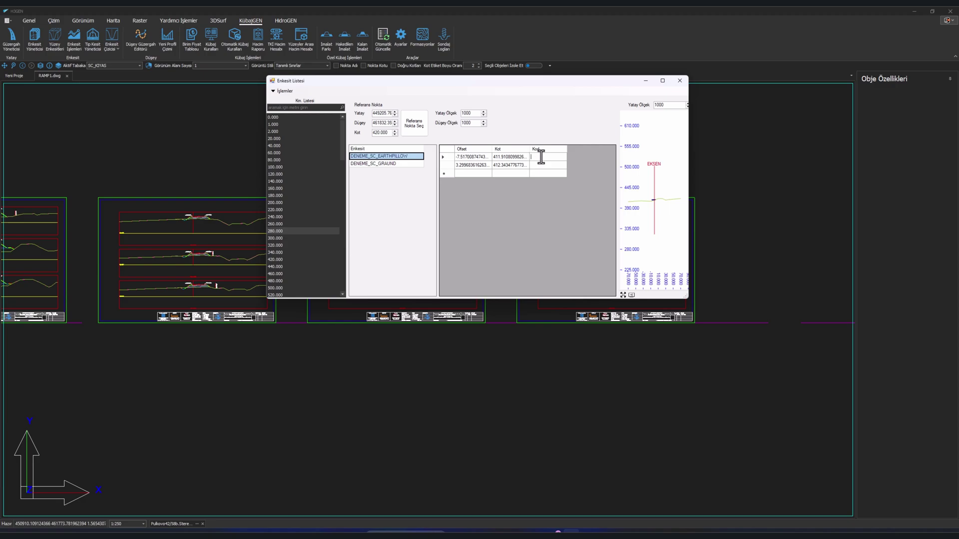
# Step: Confirm the SOL/SAĞ codes, then export DENEME_SC_EARTHPILLOW to Excel with Kod Değerlerini Yaz ticked
pyautogui.press('Return')
pyautogui.press('Return')
pyautogui.click(274, 89)
pyautogui.click(287, 265)
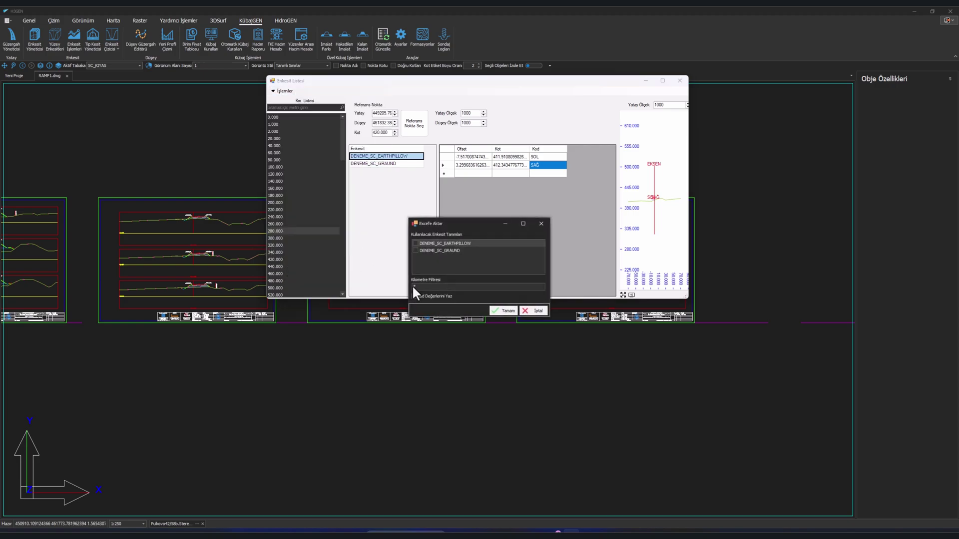
pyautogui.click(414, 296)
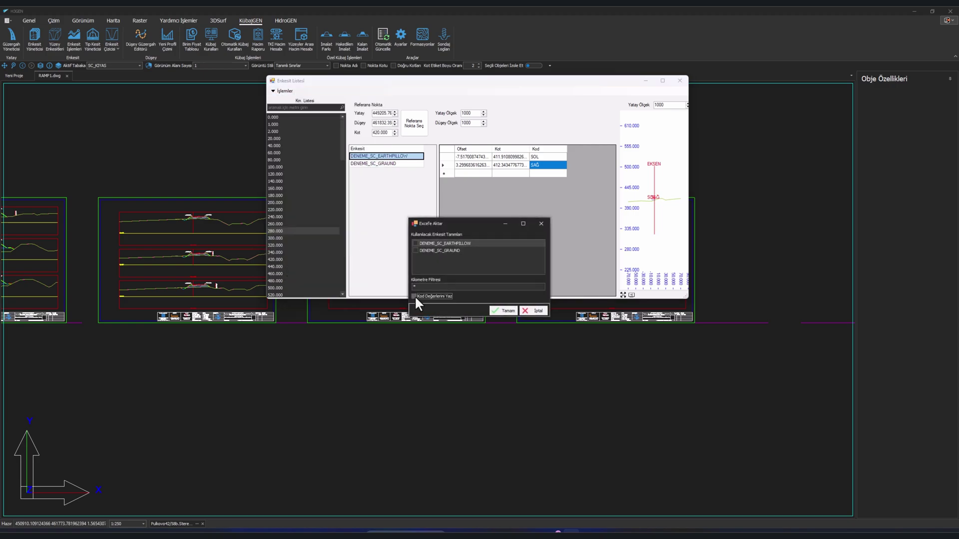
pyautogui.click(415, 244)
pyautogui.click(498, 314)
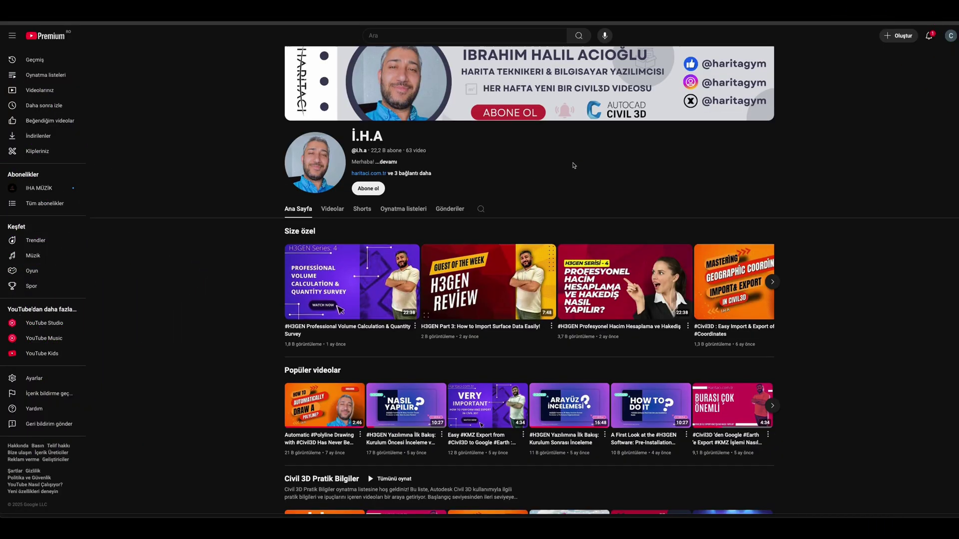
# Step: Open the channel's Hakkında details, scroll through them, and close the panel
pyautogui.scroll(-1, 572, 165)
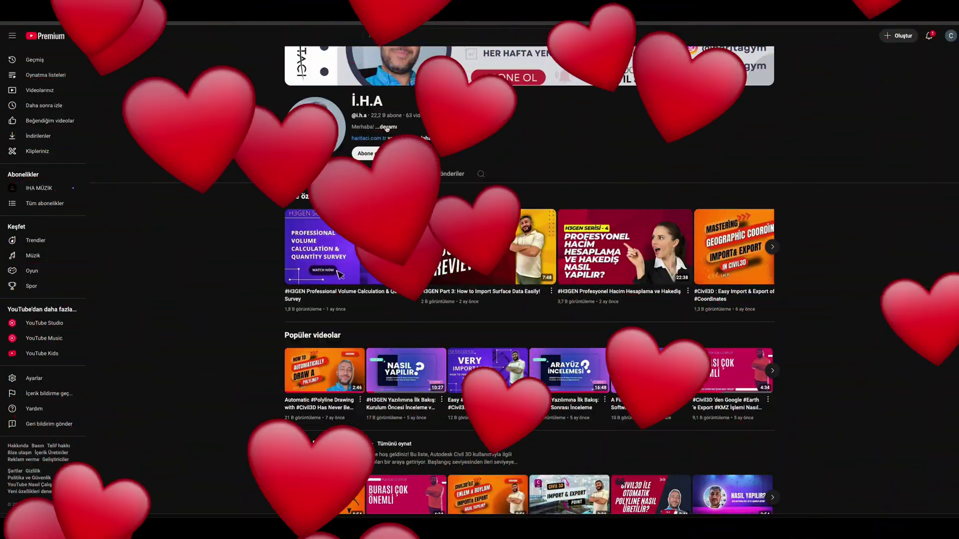
pyautogui.click(388, 127)
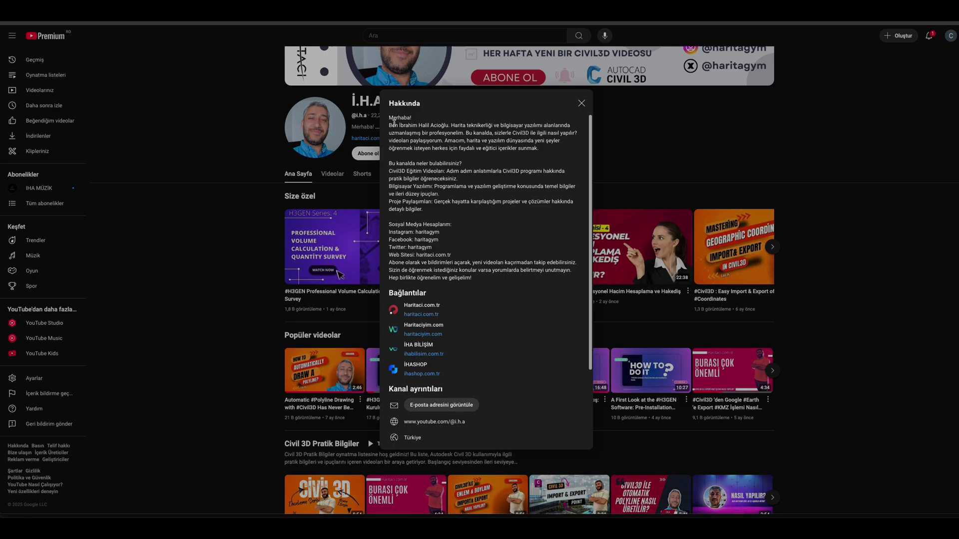
pyautogui.scroll(-1, 412, 135)
pyautogui.scroll(-1, 470, 175)
pyautogui.scroll(-1, 466, 214)
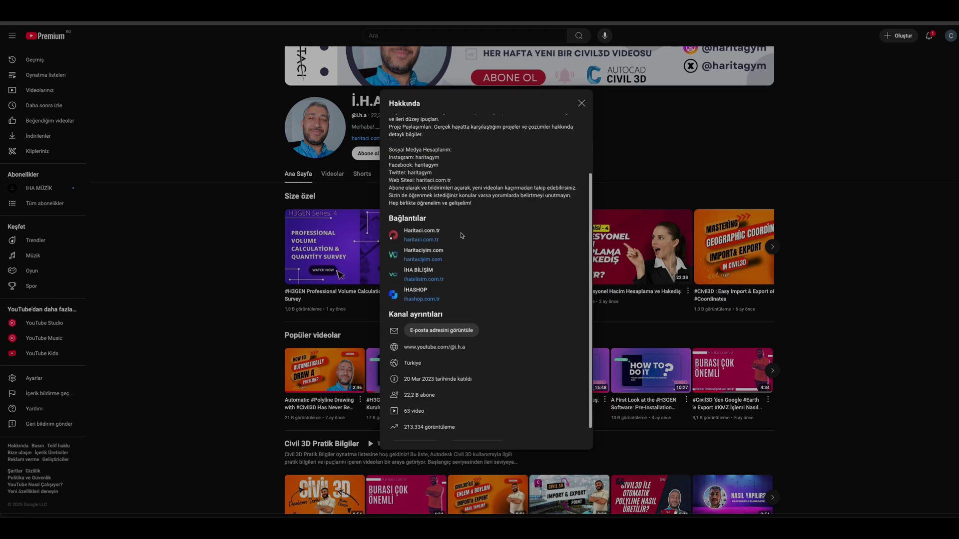
pyautogui.scroll(-1, 460, 236)
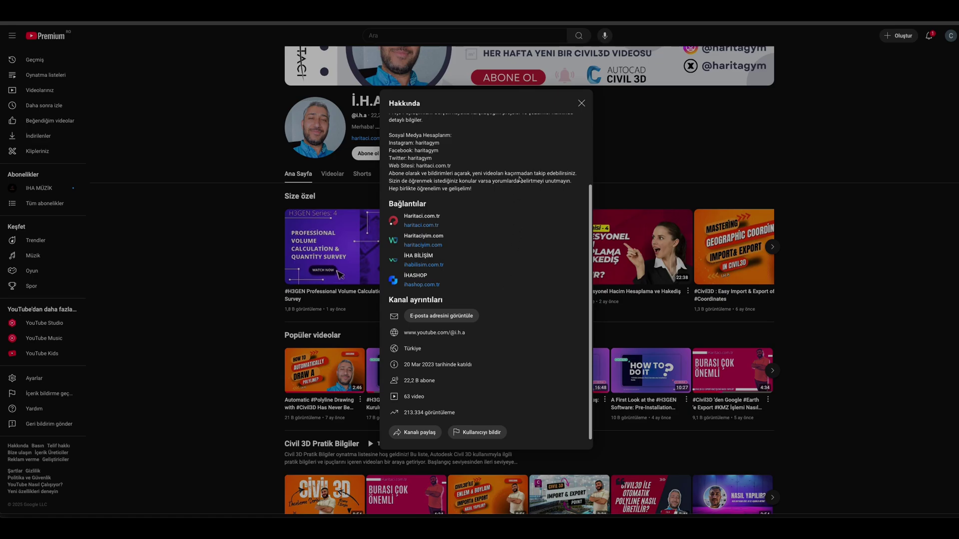
pyautogui.click(581, 103)
# Step: Browse the Videolar tab, then view Oynatma listeleri and return to the channel home
pyautogui.scroll(-1, 350, 183)
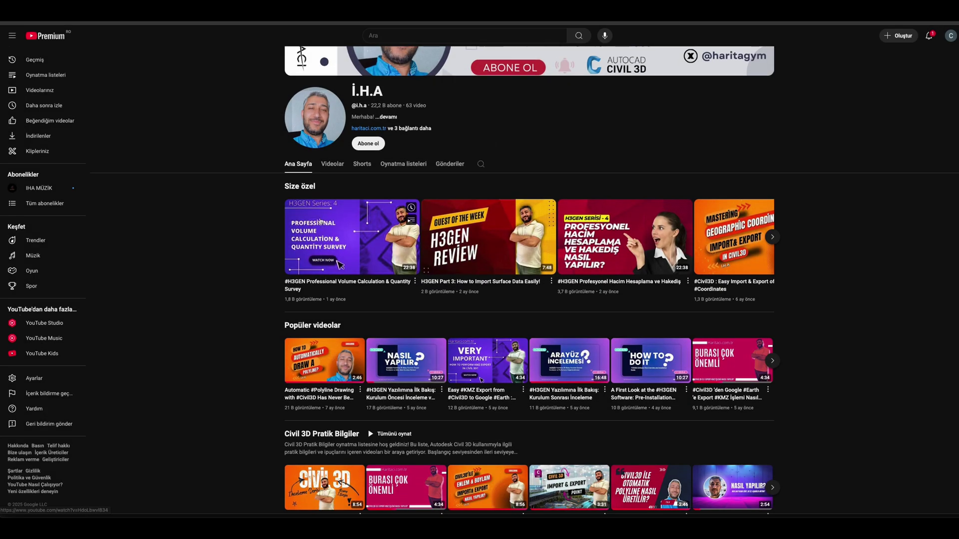
pyautogui.click(328, 164)
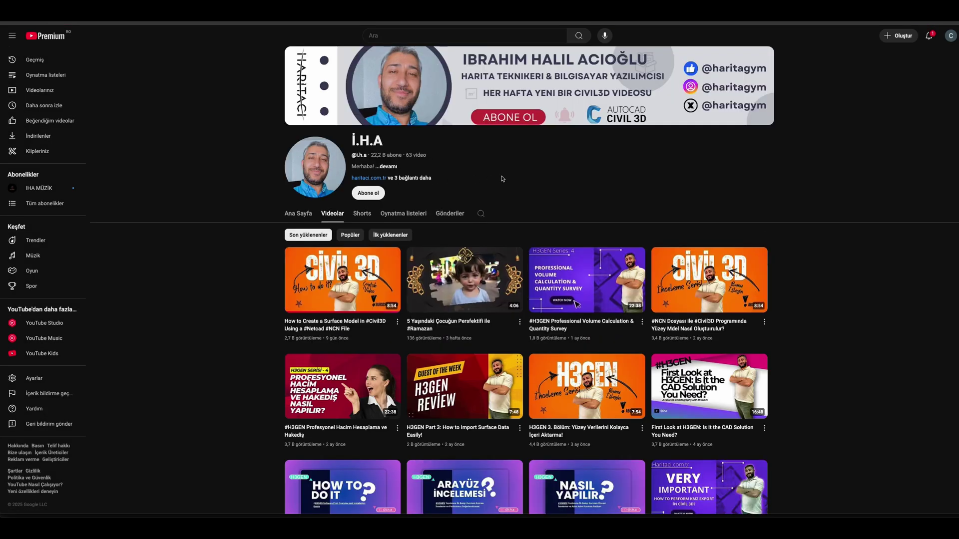
pyautogui.scroll(-2, 502, 179)
pyautogui.scroll(-1, 502, 179)
pyautogui.scroll(-3, 502, 179)
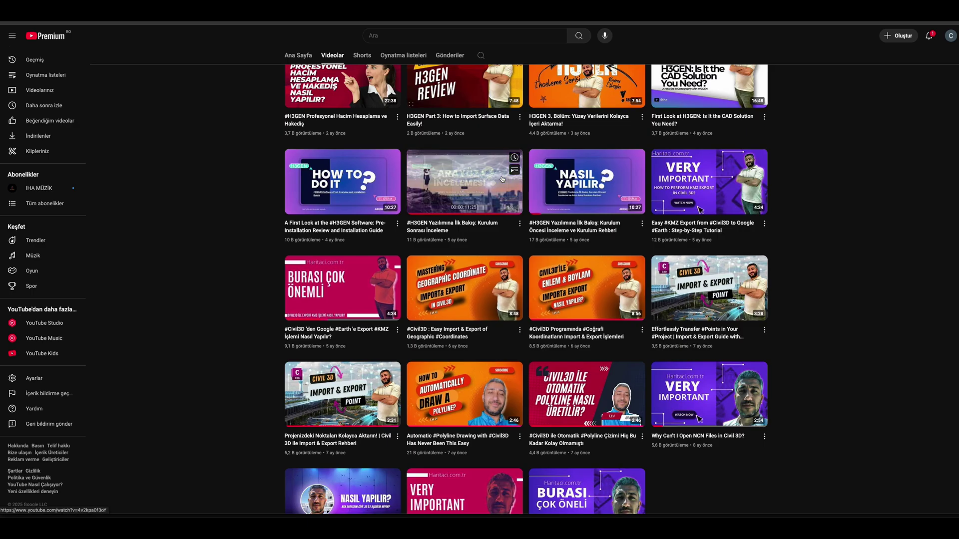
pyautogui.scroll(-1, 502, 179)
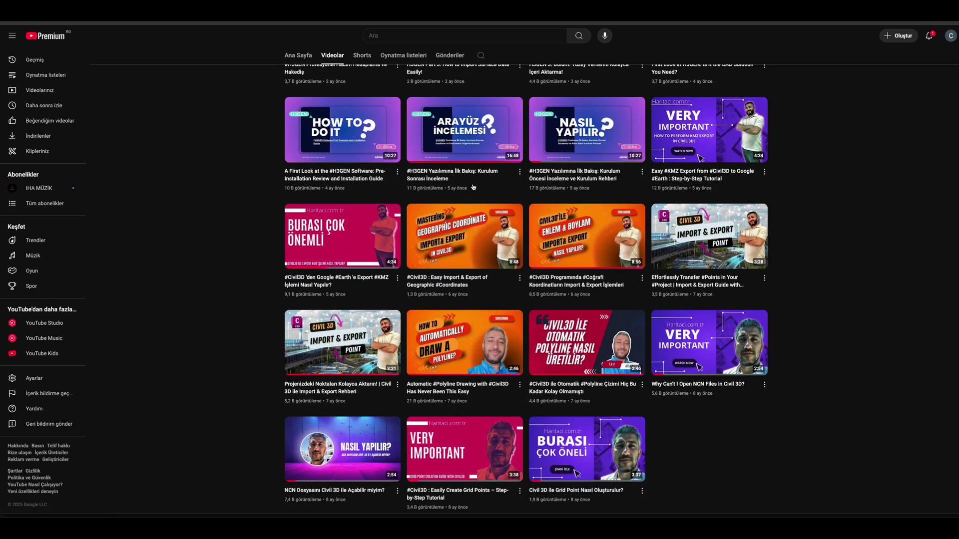
pyautogui.scroll(4, 473, 187)
pyautogui.scroll(3, 473, 187)
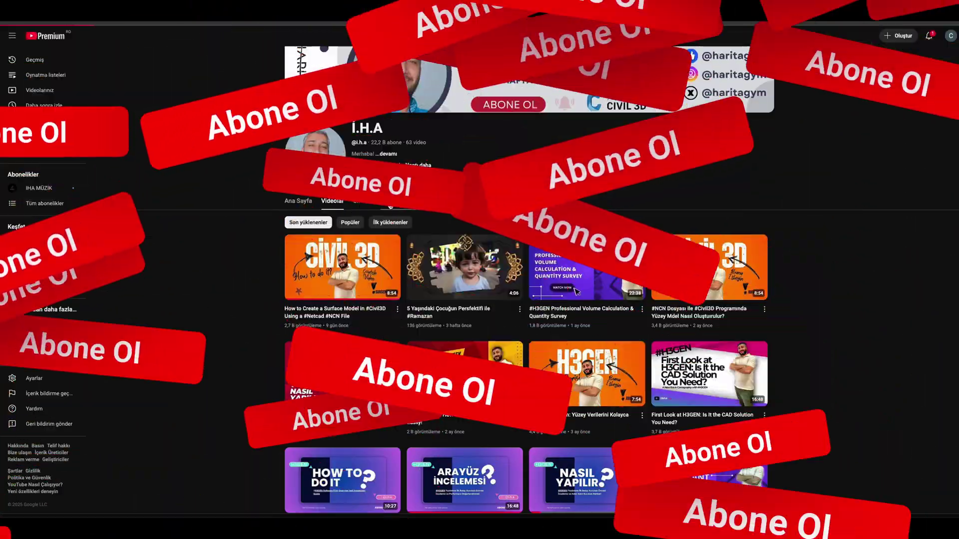
pyautogui.click(404, 202)
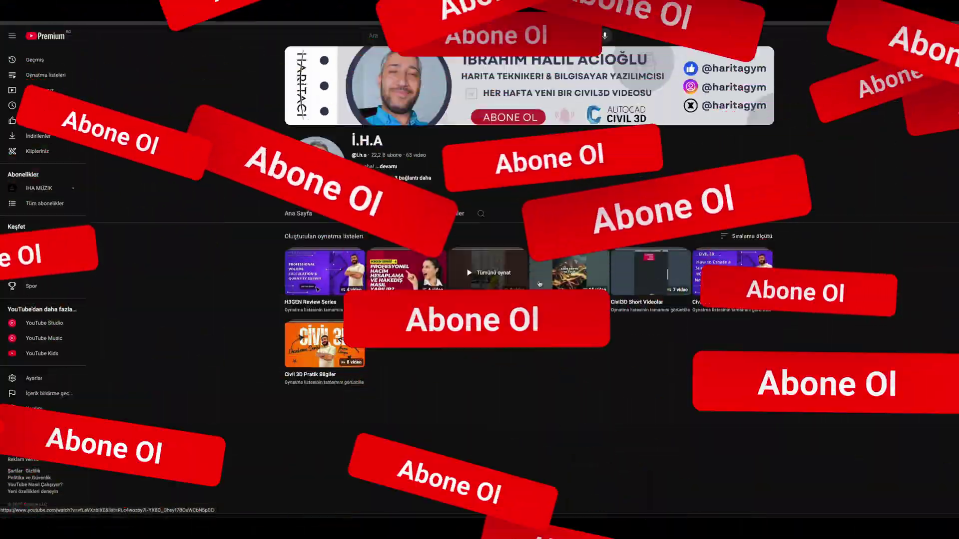
pyautogui.moveTo(324, 344)
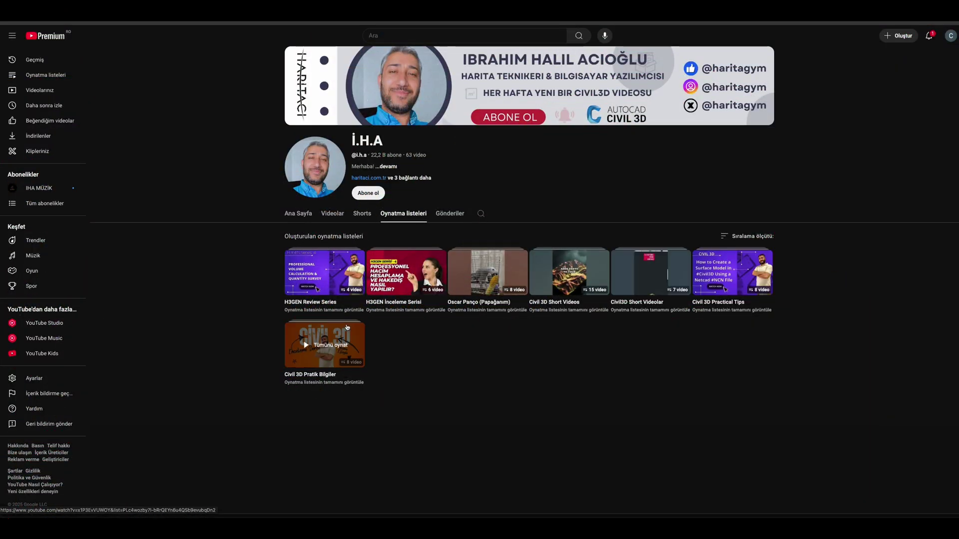
pyautogui.click(298, 214)
# Step: Select the empty KM 20–240 rows (B6:Y17) of the EARTHPILLOW table, then deselect them
pyautogui.scroll(-2, 266, 221)
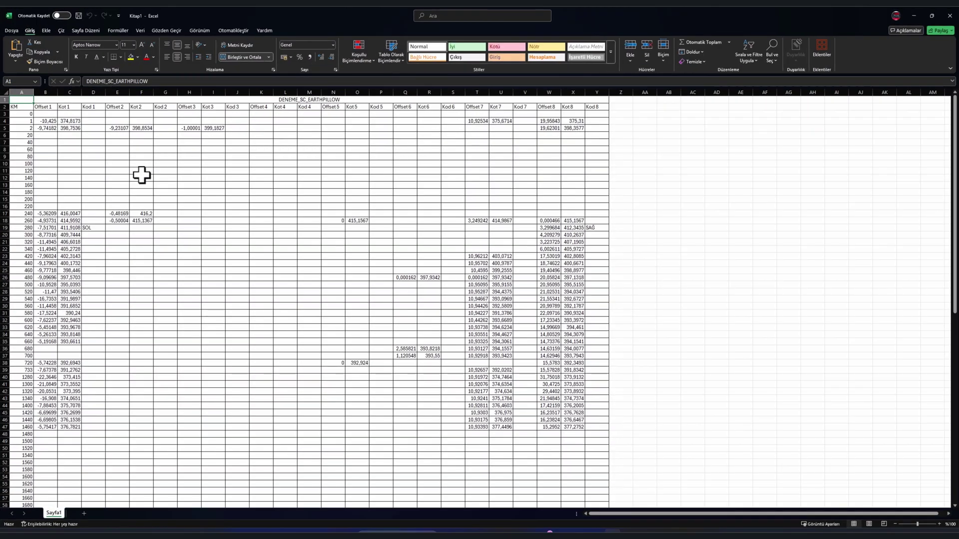
pyautogui.moveTo(43, 136)
pyautogui.mouseDown()
pyautogui.moveTo(142, 174)
pyautogui.moveTo(604, 216)
pyautogui.mouseUp()
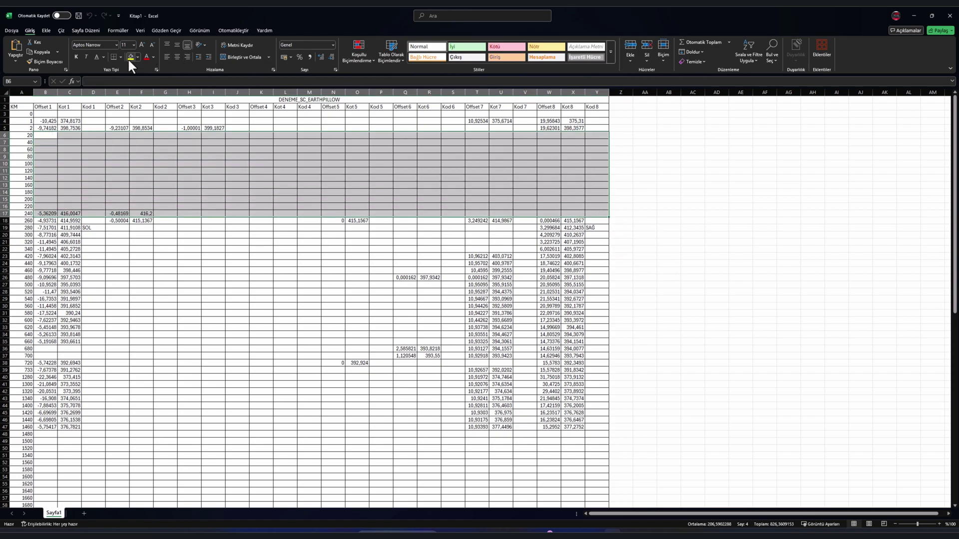
pyautogui.click(138, 176)
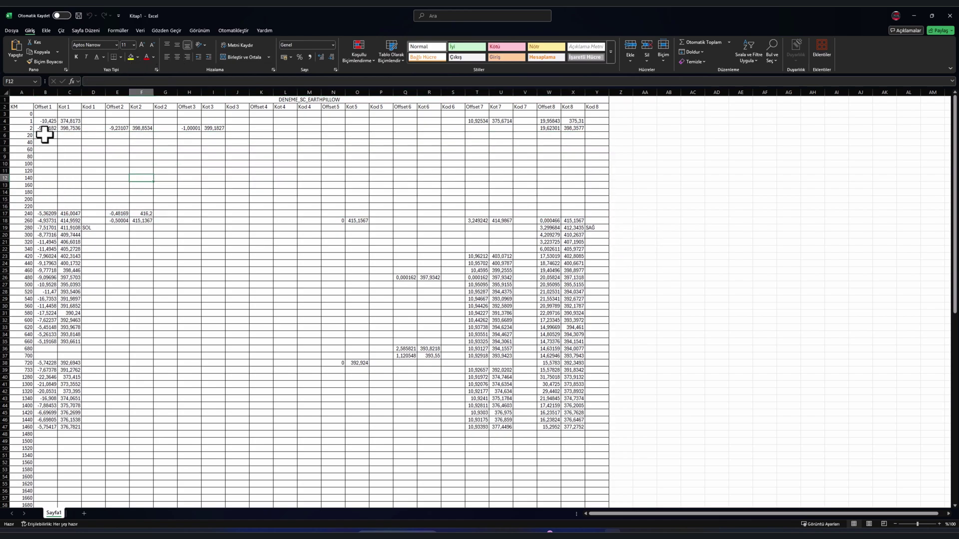
# Step: Fill B6:Y17 yellow, select B19:Y20, then close Excel choosing Kaydetme (Don't Save)
pyautogui.moveTo(45, 135); pyautogui.dragTo(599, 215)
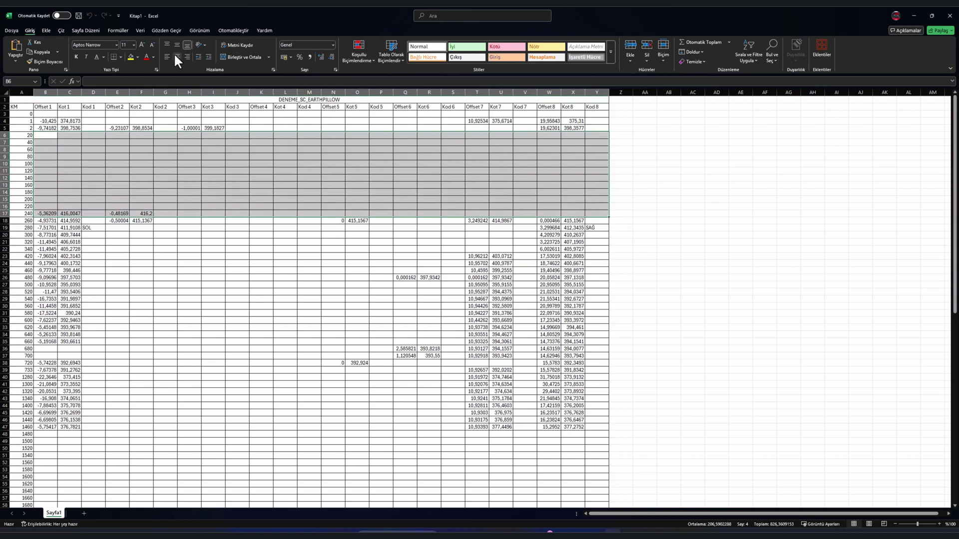
pyautogui.click(131, 57)
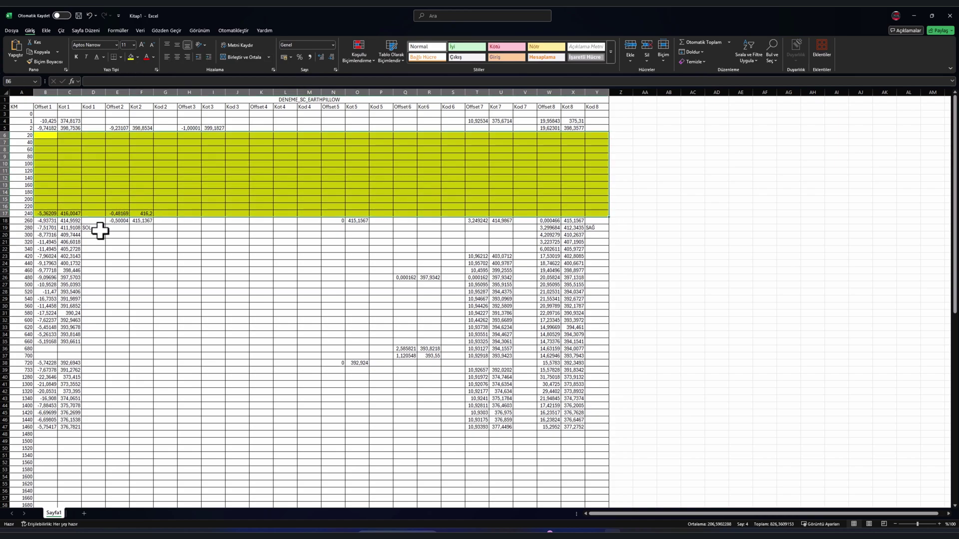
pyautogui.click(6, 228)
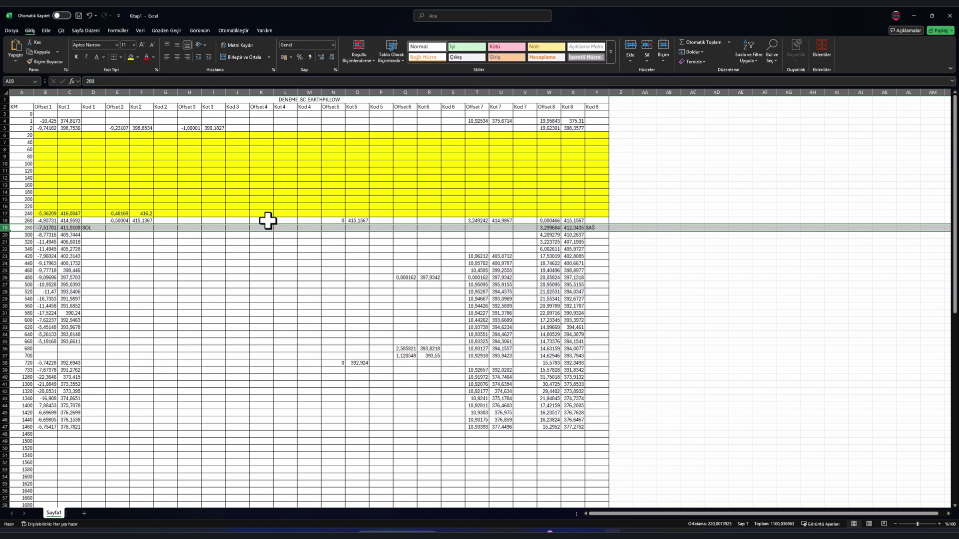
pyautogui.moveTo(588, 228)
pyautogui.mouseDown()
pyautogui.moveTo(50, 240)
pyautogui.moveTo(47, 228)
pyautogui.mouseUp()
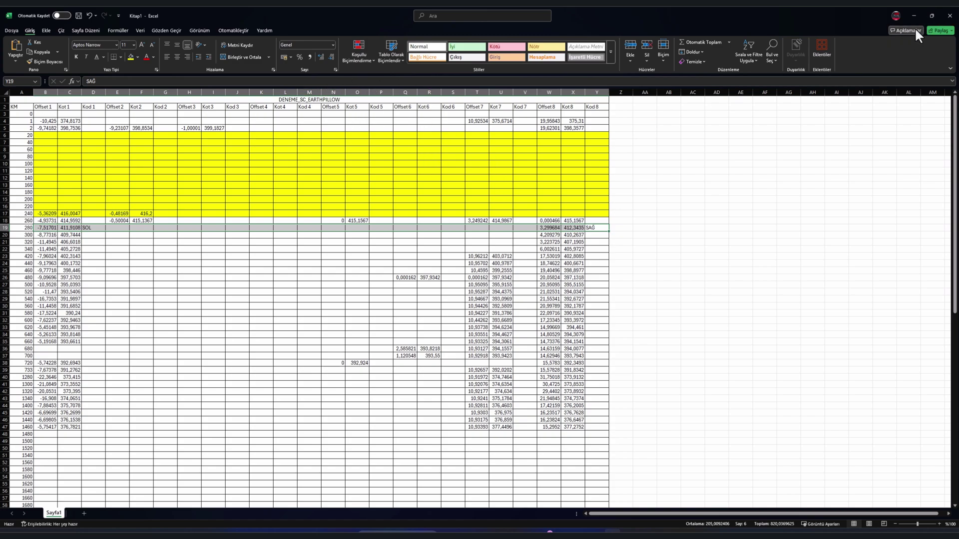
pyautogui.click(951, 16)
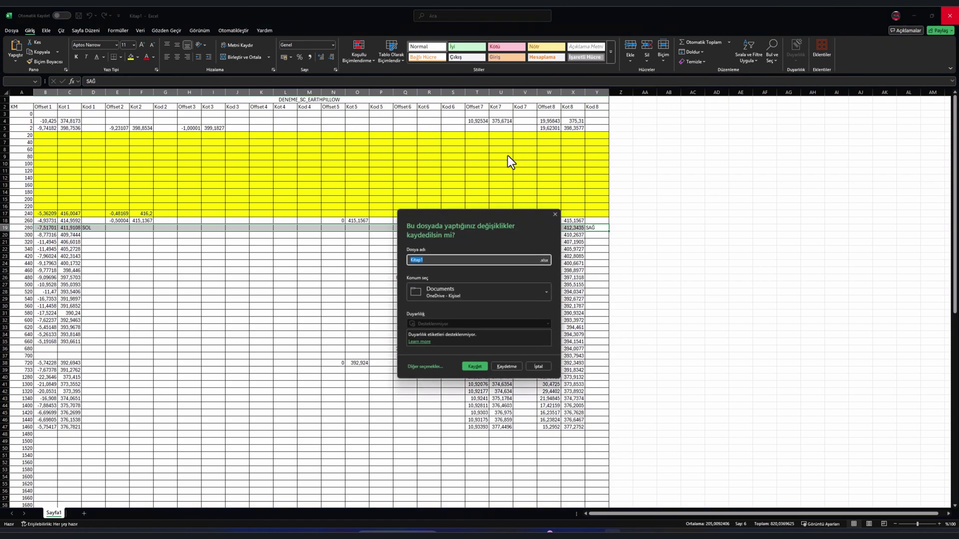
pyautogui.click(508, 370)
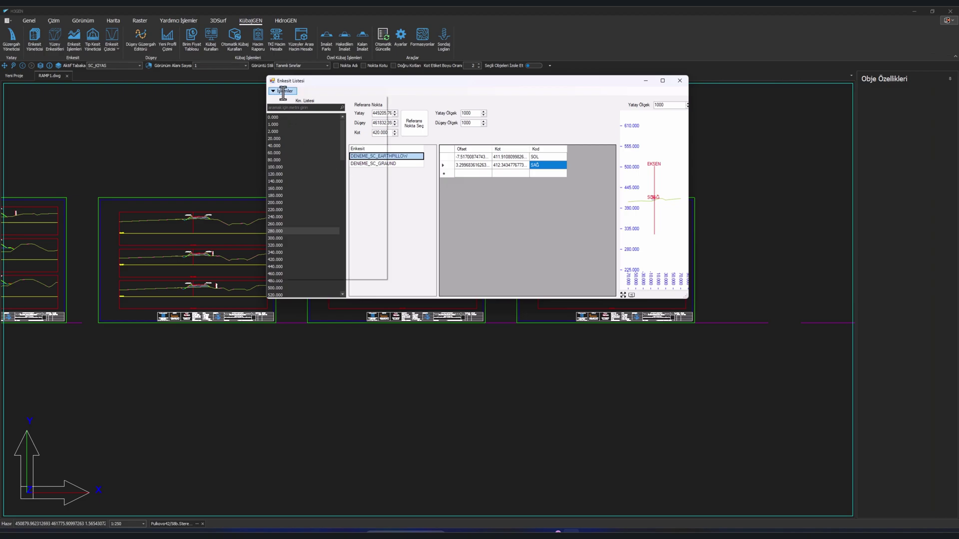
# Step: Export the DENEME_SC_GRAUND definition to Excel via İşlemler > Excel'e Aktar
pyautogui.click(282, 91)
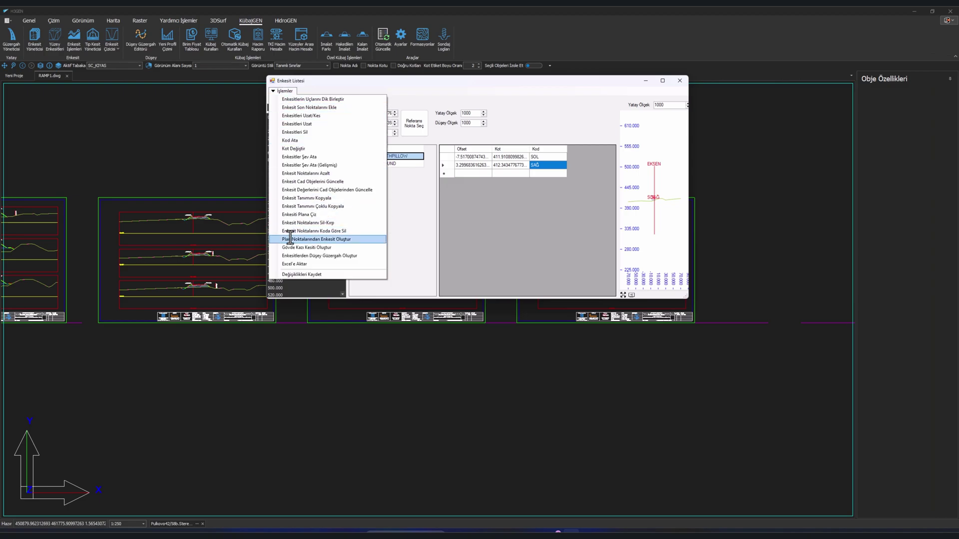
pyautogui.click(295, 264)
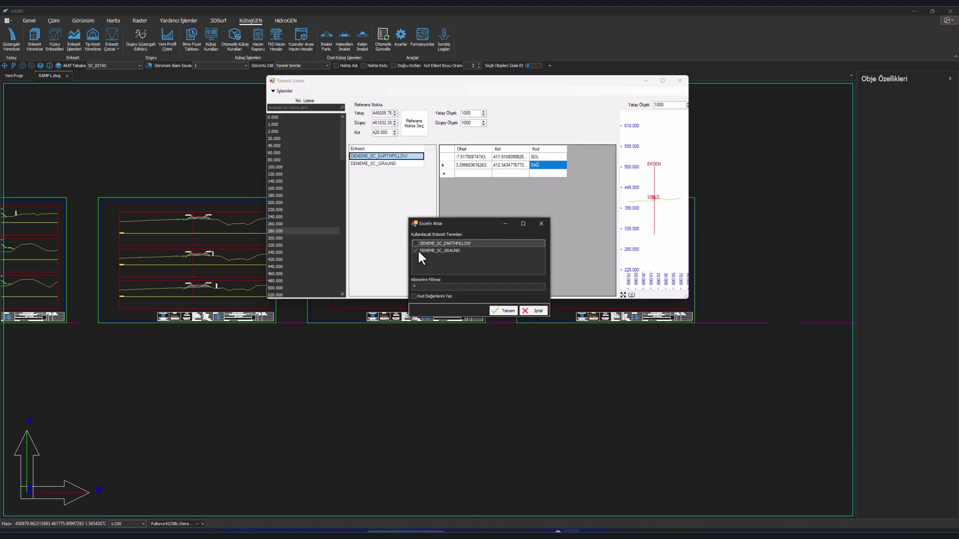
pyautogui.click(428, 250)
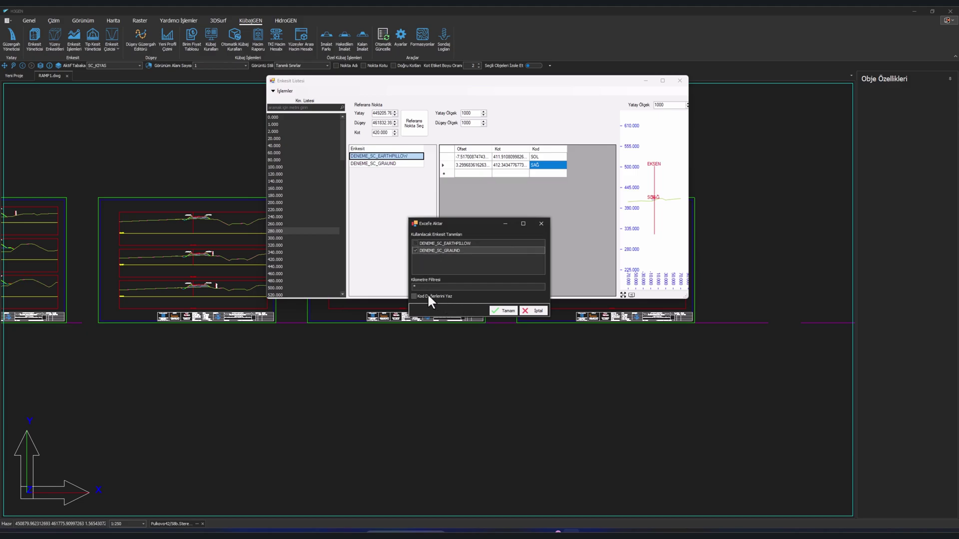
pyautogui.click(501, 310)
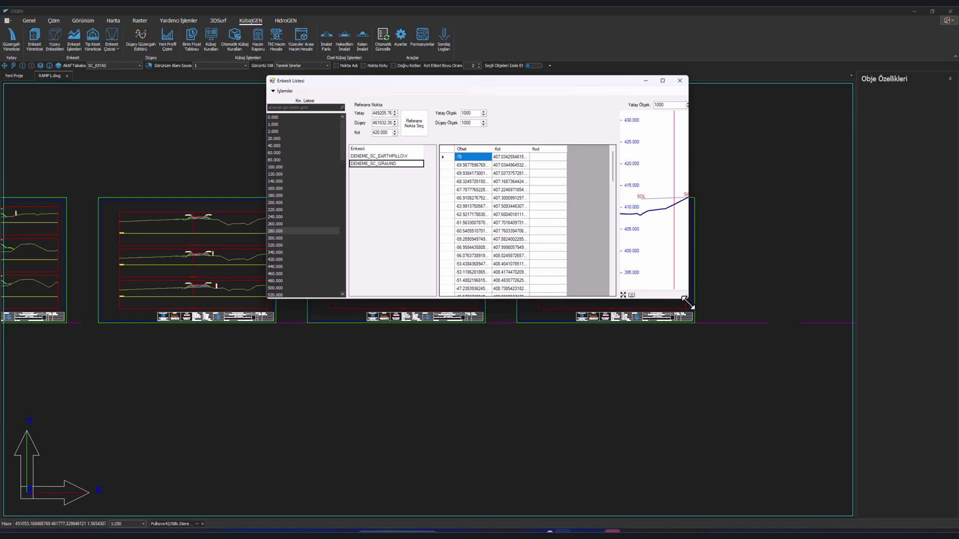
# Step: Enlarge the cross-section list window and show DENEME_SC_GROUND's offsets and elevations
pyautogui.moveTo(686, 301); pyautogui.dragTo(789, 400)
pyautogui.moveTo(703, 248); pyautogui.dragTo(590, 256)
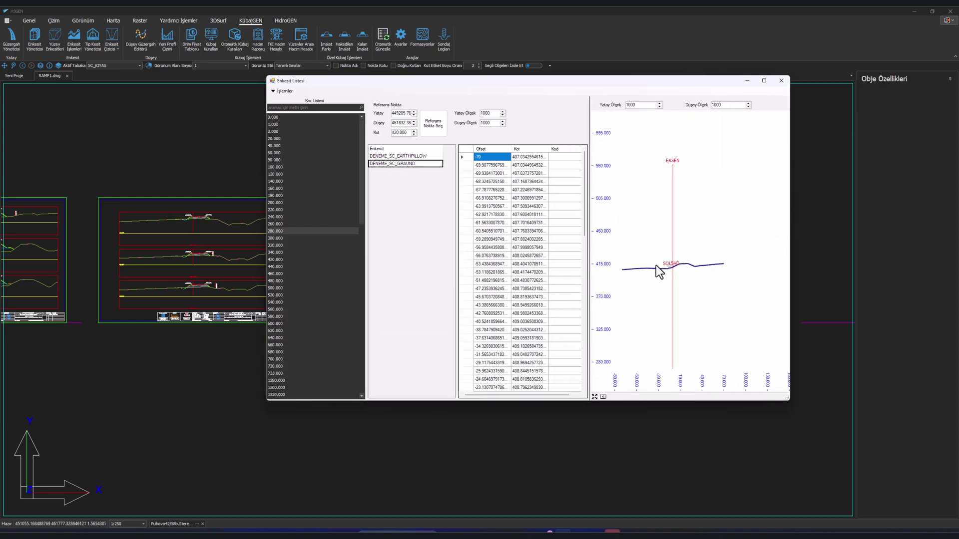
pyautogui.click(530, 223)
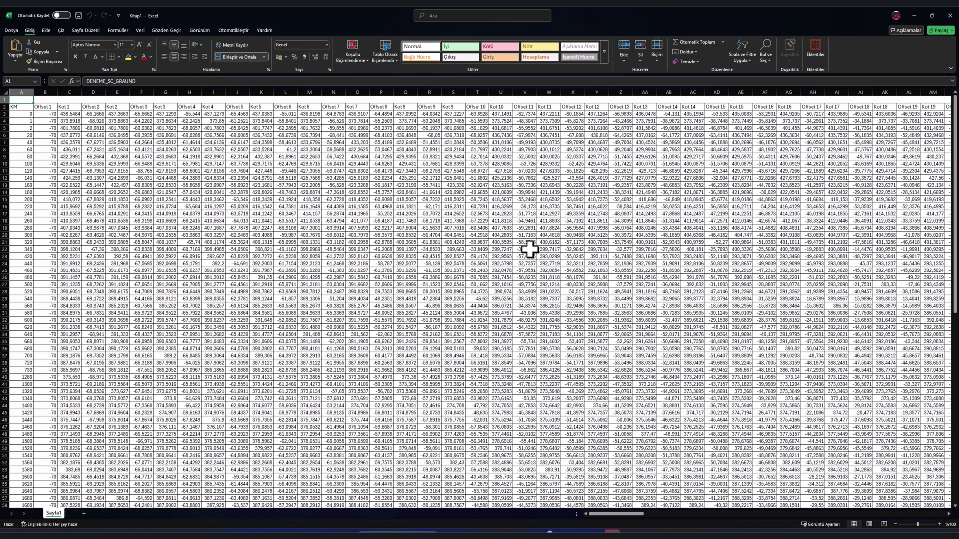
pyautogui.hscroll(4, 509, 164)
pyautogui.hscroll(4, 510, 165)
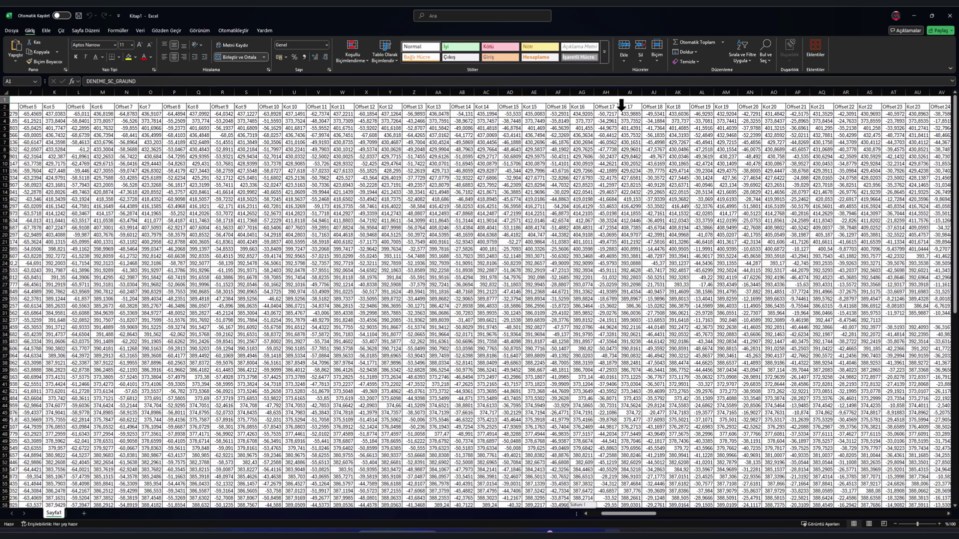
pyautogui.moveTo(383, 106); pyautogui.dragTo(263, 105)
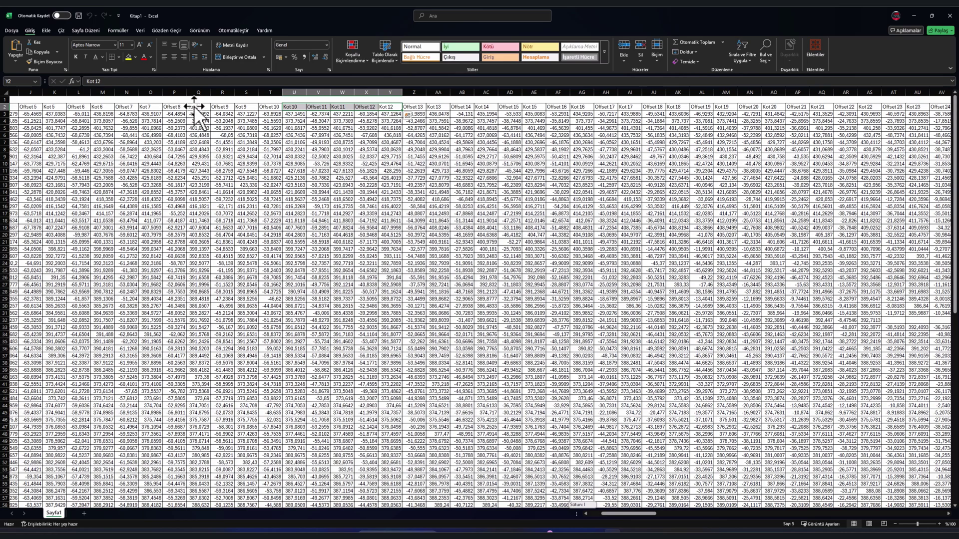
pyautogui.moveTo(194, 107)
pyautogui.mouseDown()
pyautogui.moveTo(9, 320)
pyautogui.moveTo(9, 372)
pyautogui.moveTo(38, 360)
pyautogui.moveTo(427, 334)
pyautogui.mouseUp()
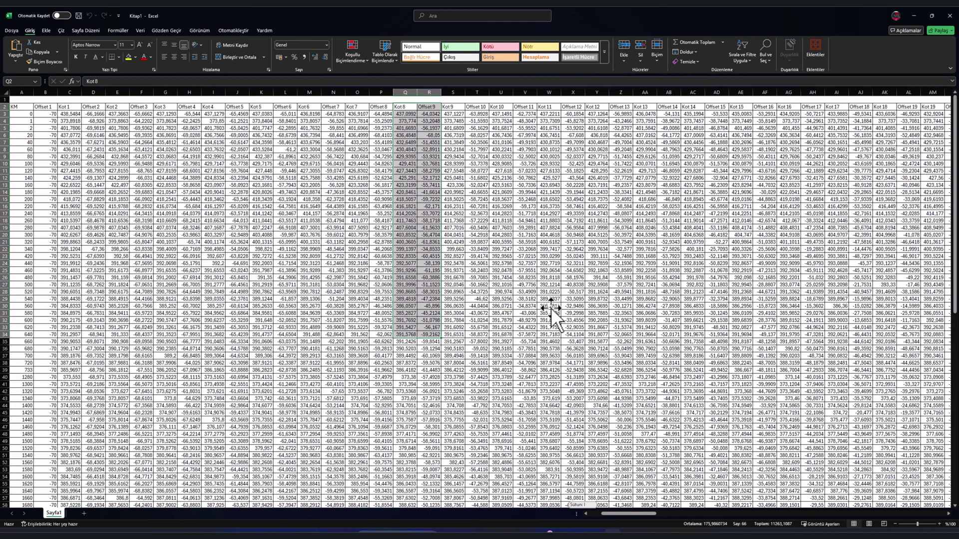
pyautogui.hscroll(5, 642, 287)
pyautogui.hscroll(5, 640, 288)
pyautogui.hscroll(5, 639, 289)
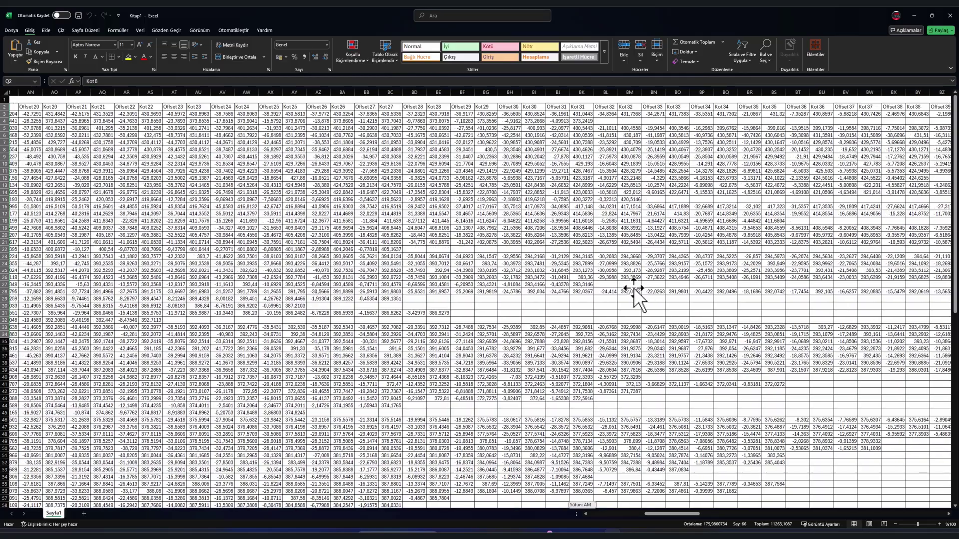
pyautogui.hscroll(5, 634, 288)
pyautogui.hscroll(5, 633, 288)
pyautogui.hscroll(5, 634, 288)
pyautogui.hscroll(5, 633, 288)
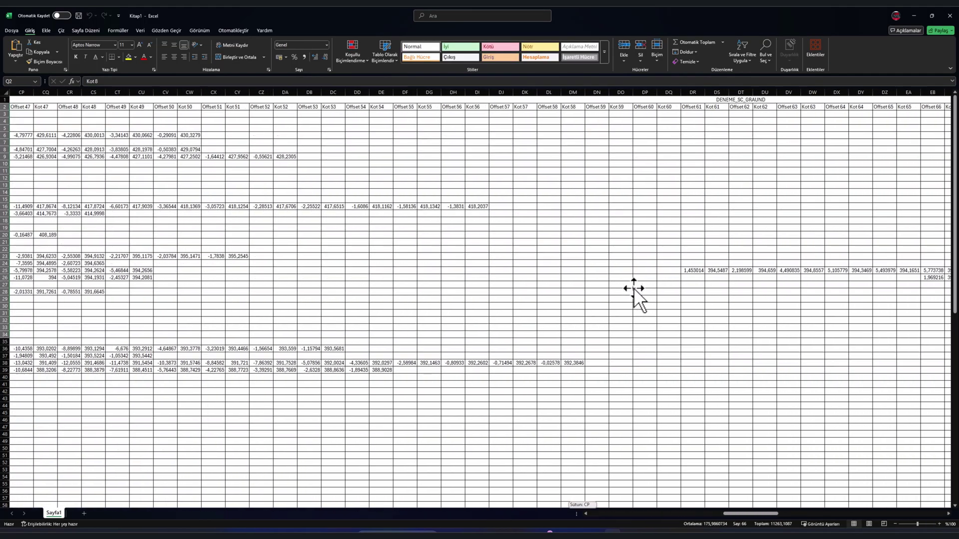
pyautogui.hscroll(5, 634, 288)
pyautogui.hscroll(6, 634, 288)
pyautogui.hscroll(6, 634, 288)
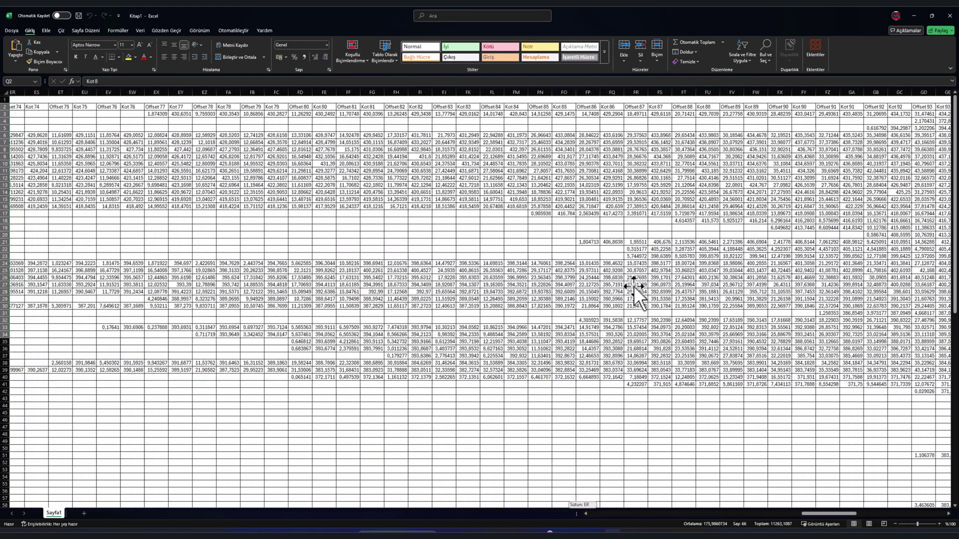
pyautogui.hscroll(6, 634, 286)
pyautogui.hscroll(6, 633, 287)
pyautogui.hscroll(5, 633, 292)
pyautogui.hscroll(5, 633, 292)
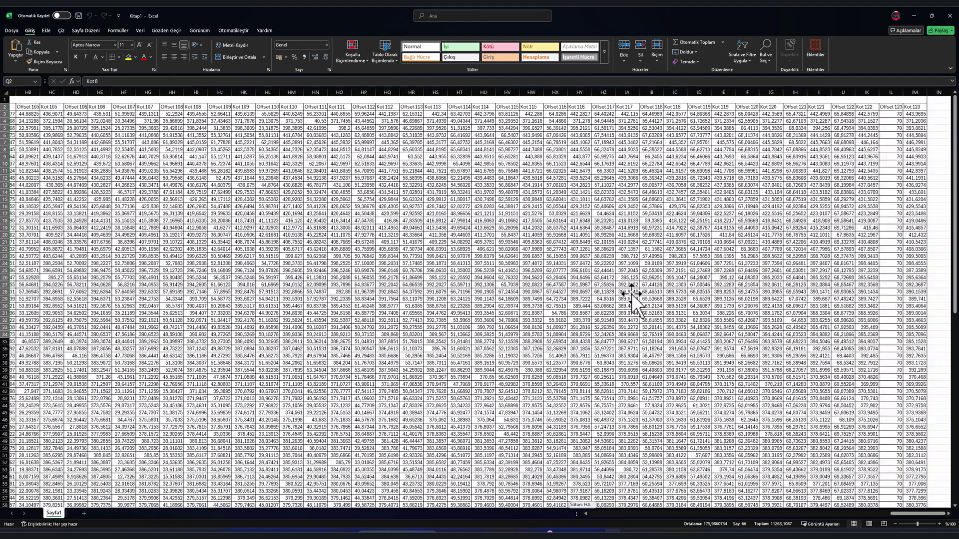
pyautogui.moveTo(916, 107); pyautogui.dragTo(890, 107)
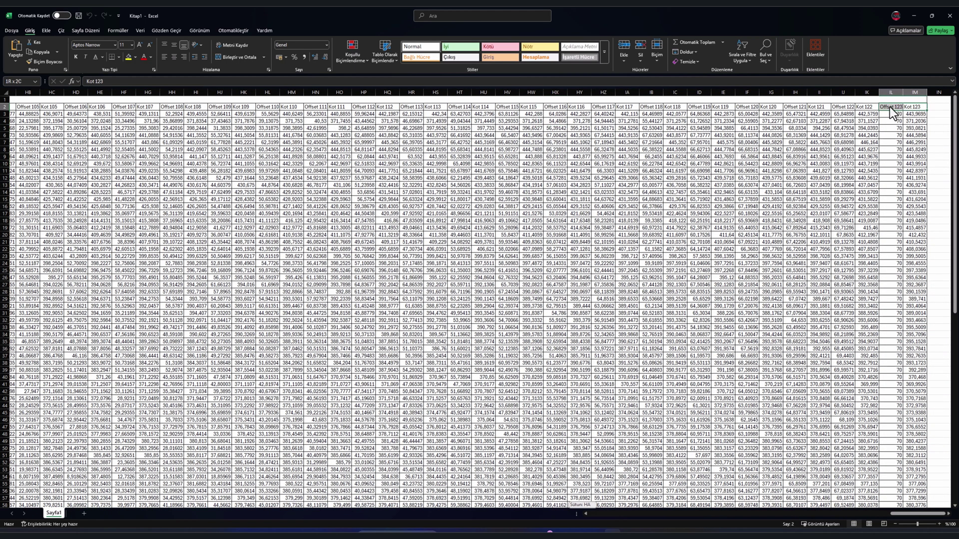
# Step: Display km 300.000 of the GROUND section, zoom and pan to its sheet, then close Excel
pyautogui.click(912, 12)
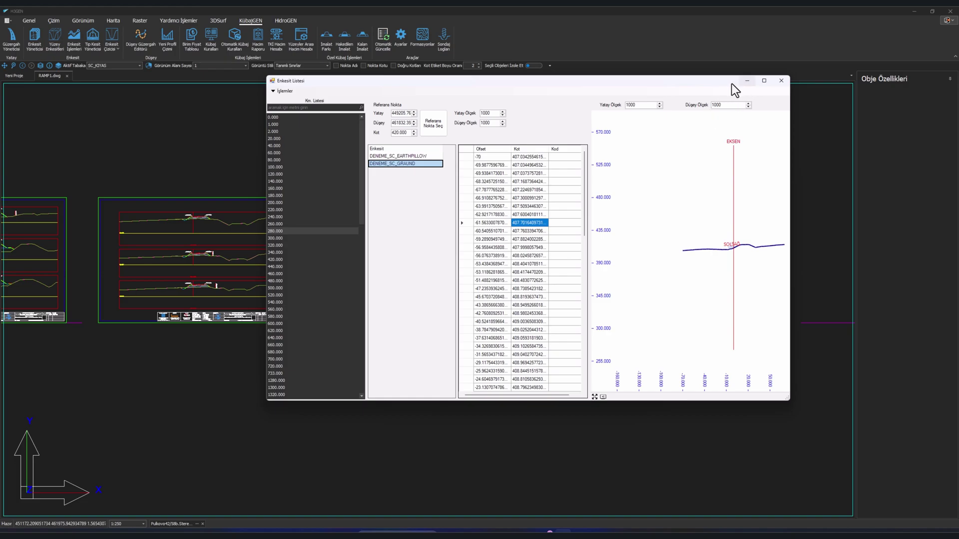
pyautogui.click(281, 239)
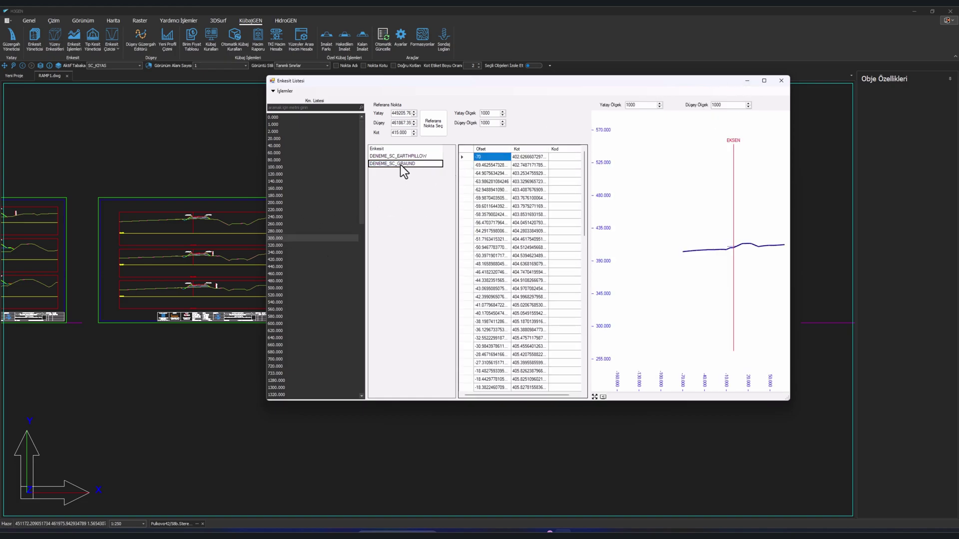
pyautogui.scroll(2, 199, 317)
pyautogui.scroll(-3, 171, 307)
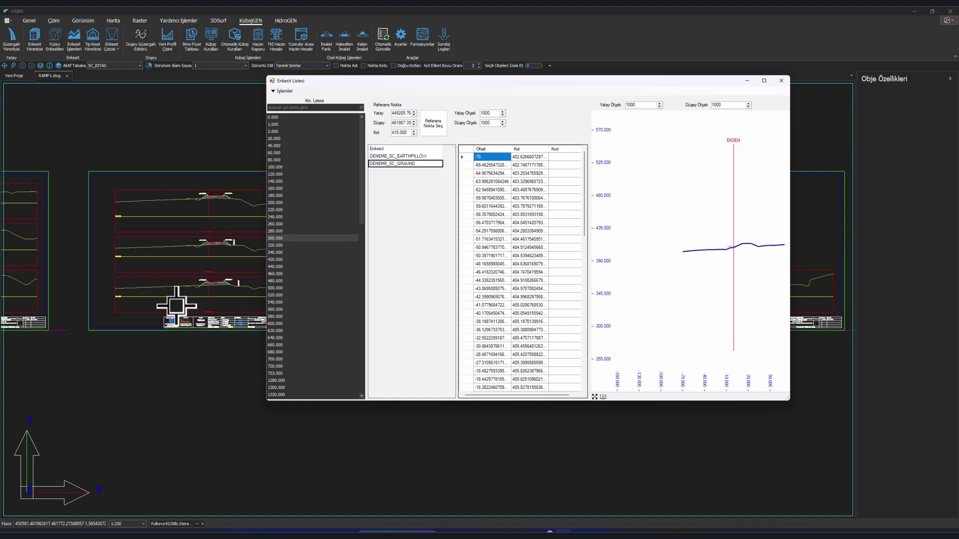
pyautogui.scroll(-3, 95, 309)
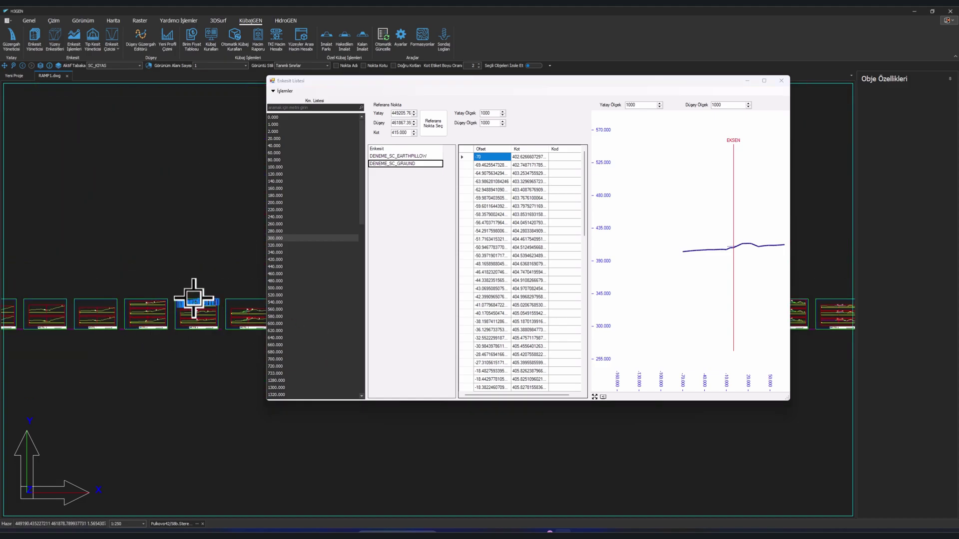
pyautogui.scroll(3, 175, 309)
pyautogui.scroll(1, 185, 313)
pyautogui.scroll(2, 145, 320)
pyautogui.scroll(2, 94, 314)
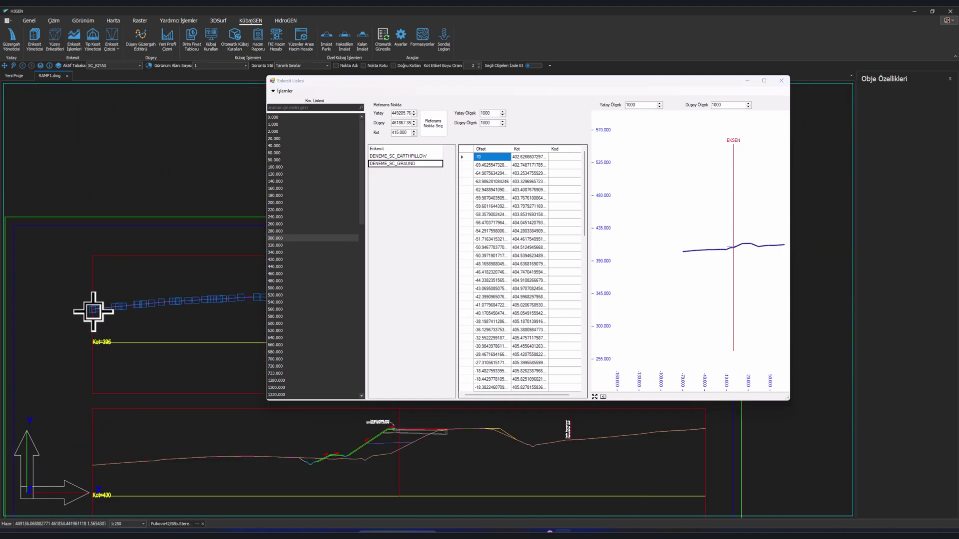
pyautogui.moveTo(171, 294)
pyautogui.mouseDown(button='middle')
pyautogui.moveTo(103, 352)
pyautogui.moveTo(23, 361)
pyautogui.mouseUp(button='middle')
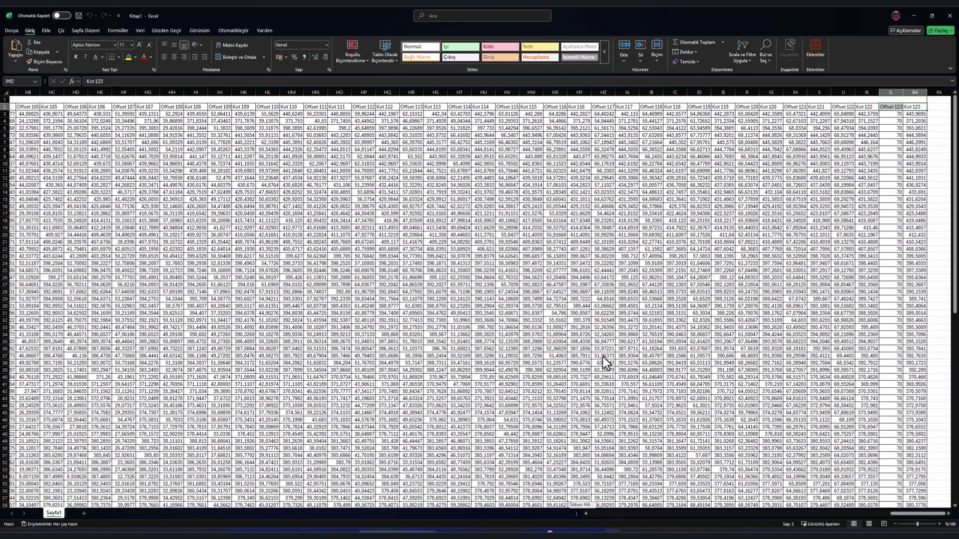
pyautogui.click(950, 15)
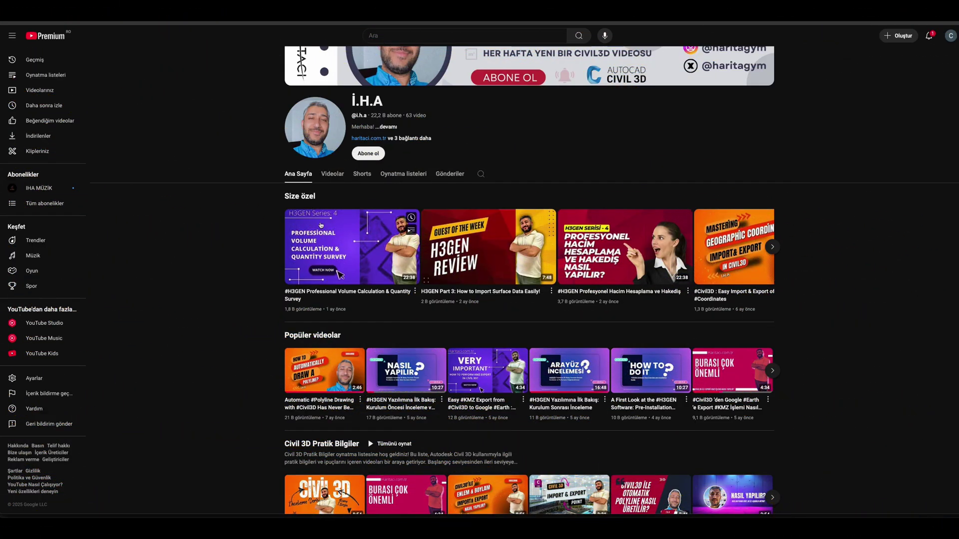
# Step: Scroll through the channel's Videolar tab, then switch to the Oynatma listeleri tab
pyautogui.click(328, 166)
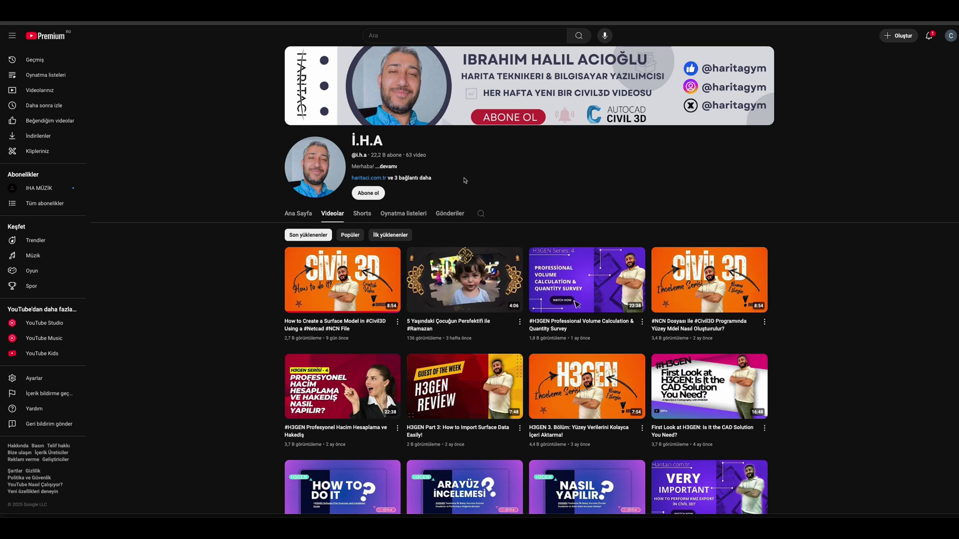
pyautogui.scroll(-1, 464, 180)
pyautogui.scroll(-2, 465, 181)
pyautogui.scroll(-2, 480, 179)
pyautogui.scroll(-1, 502, 179)
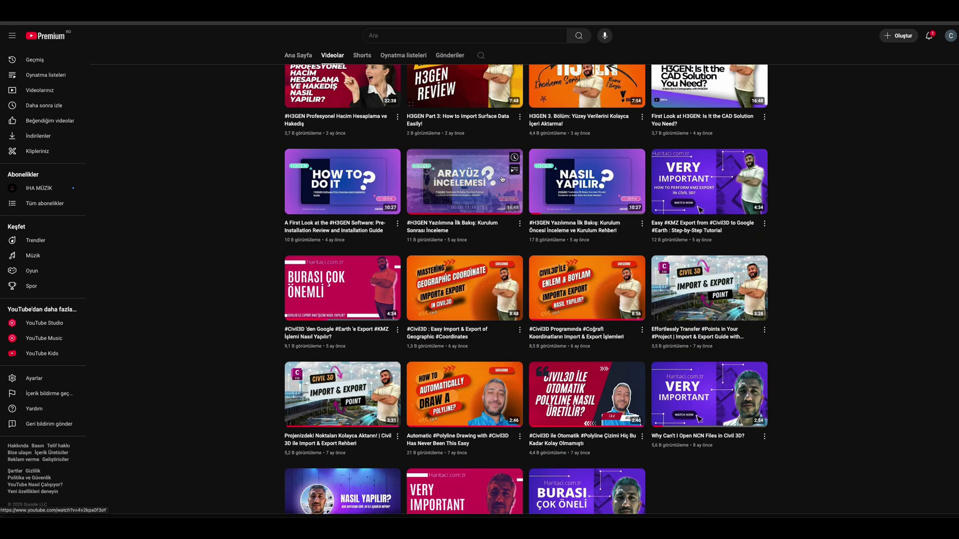
pyautogui.scroll(-1, 501, 179)
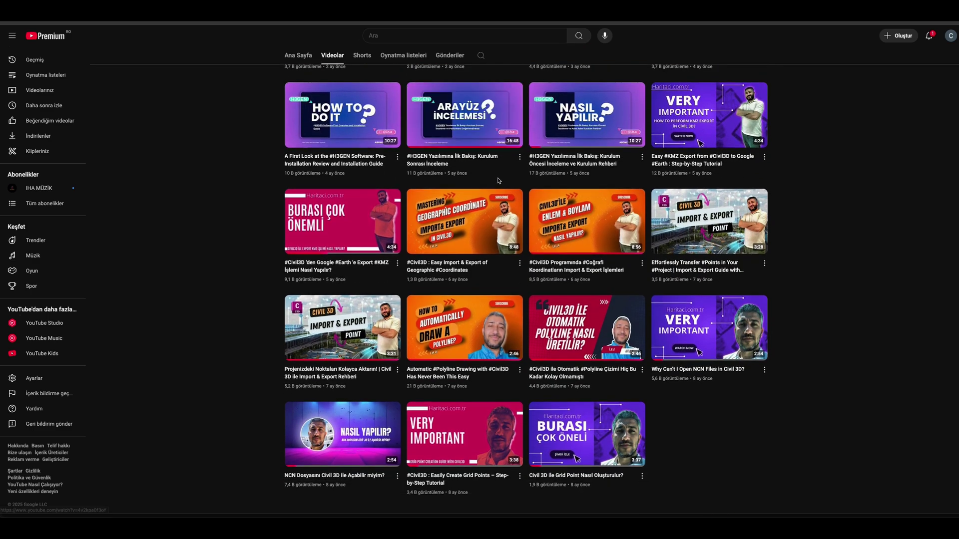
pyautogui.scroll(4, 498, 181)
pyautogui.scroll(3, 449, 189)
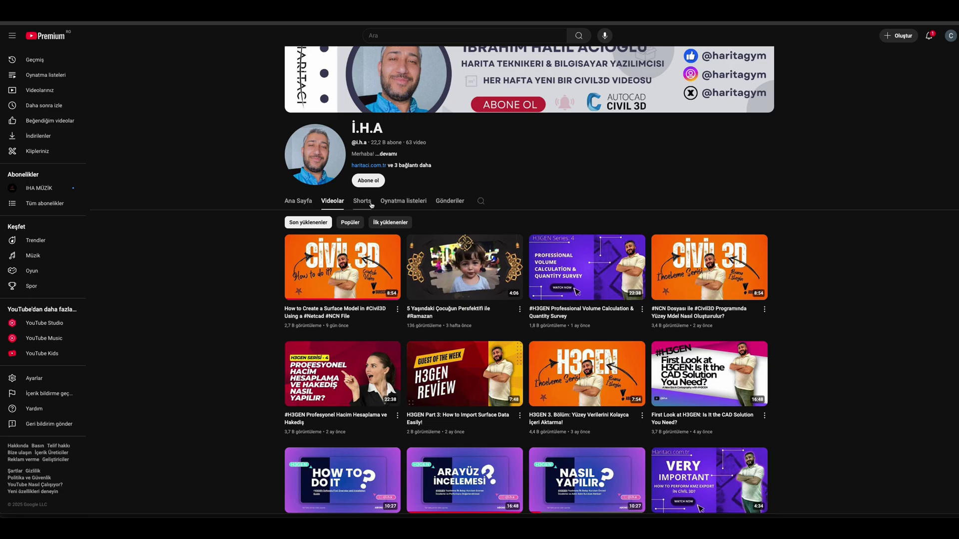
pyautogui.click(391, 202)
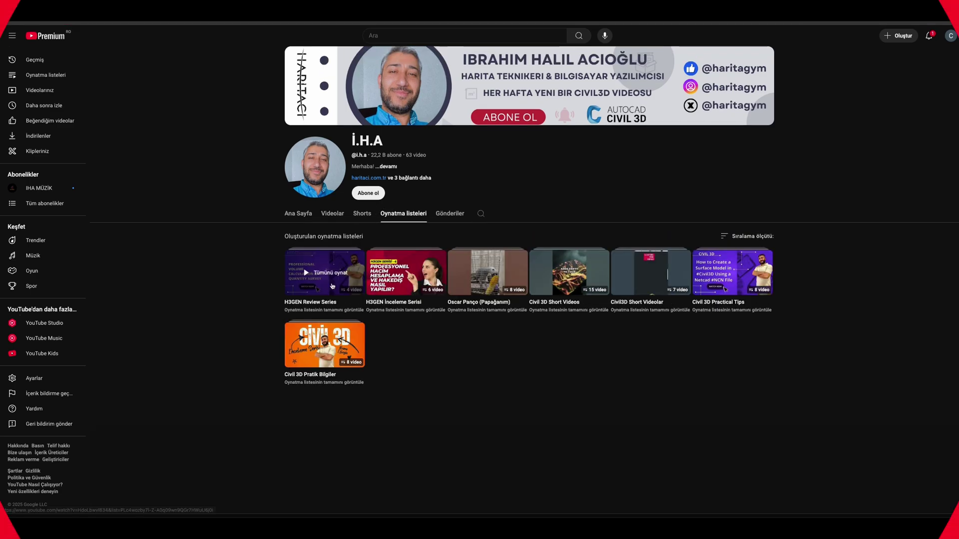